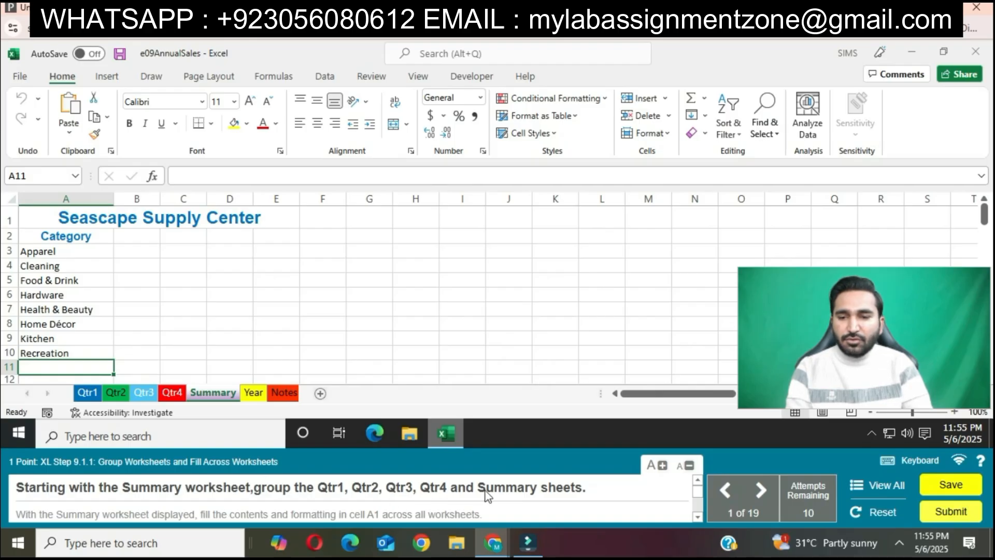
Group the Qtr1, Qtr2, Qtr3, Qtr4 and Summary worksheets, keeping Summary as the displayed sheet.
{"action": "left_click", "coordinate": [87, 392]}
{"action": "left_click", "coordinate": [118, 392], "text": "shift"}
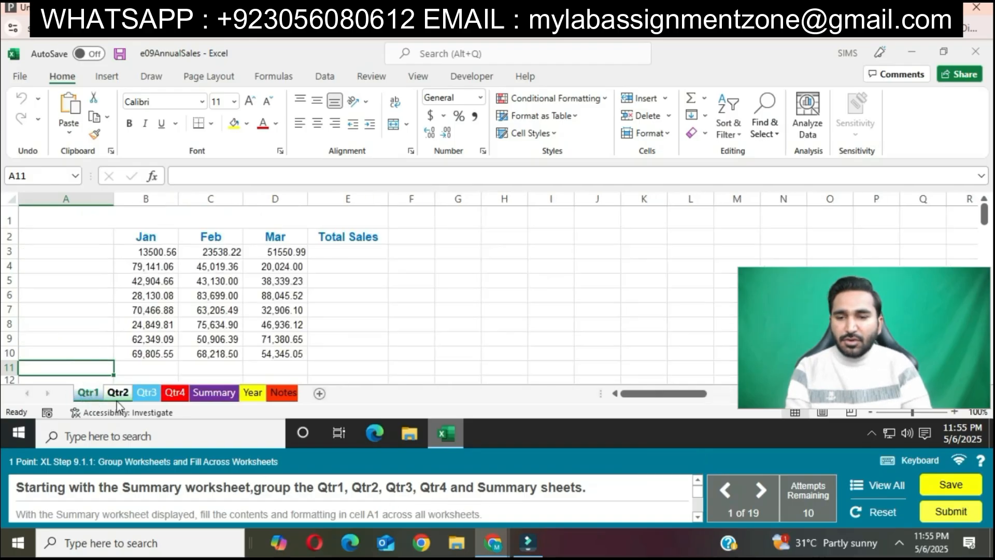
{"action": "left_click", "coordinate": [140, 396], "text": "shift"}
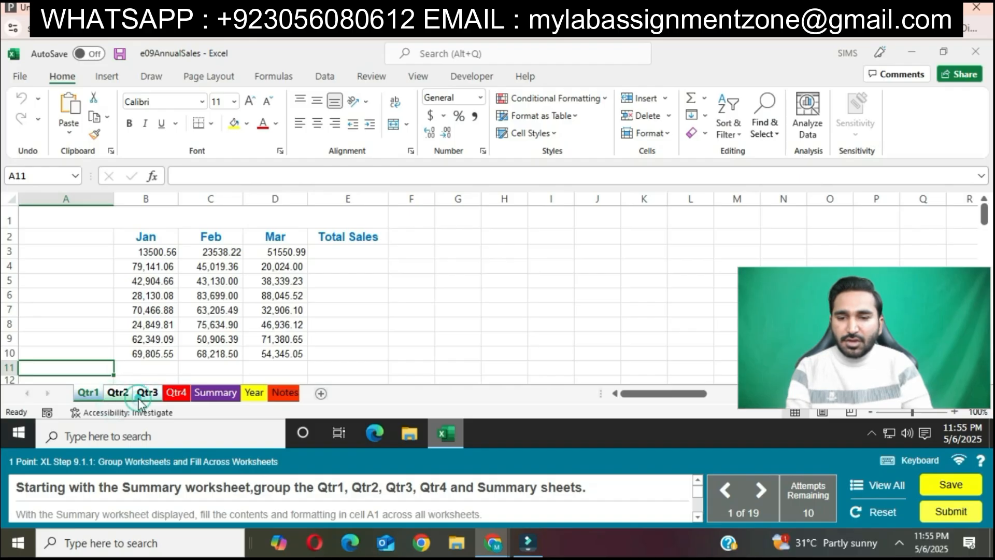
{"action": "left_click", "coordinate": [176, 394], "text": "shift"}
{"action": "left_click", "coordinate": [208, 394], "text": "shift"}
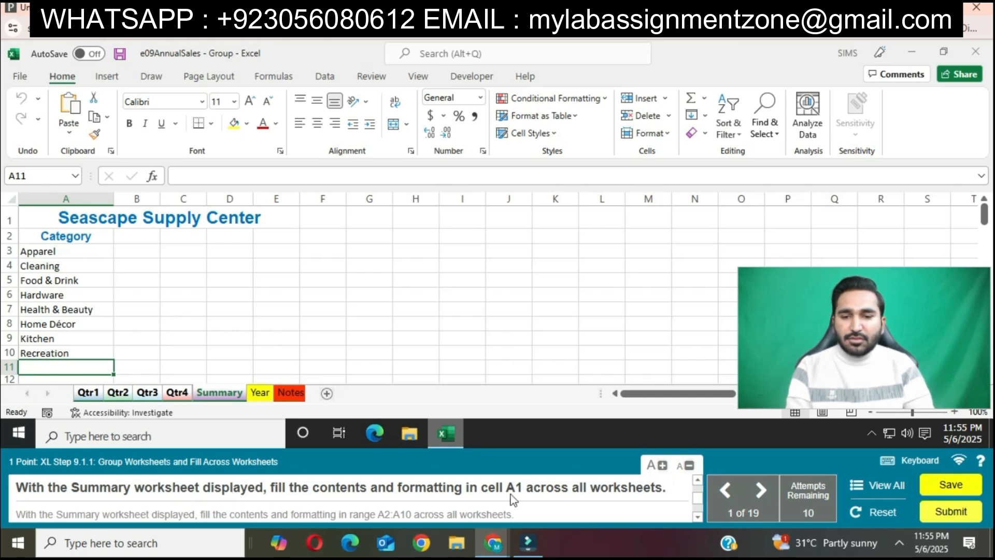
Fill both the contents and formatting of cell A1 from Summary across the grouped worksheets.
{"action": "left_click", "coordinate": [138, 217]}
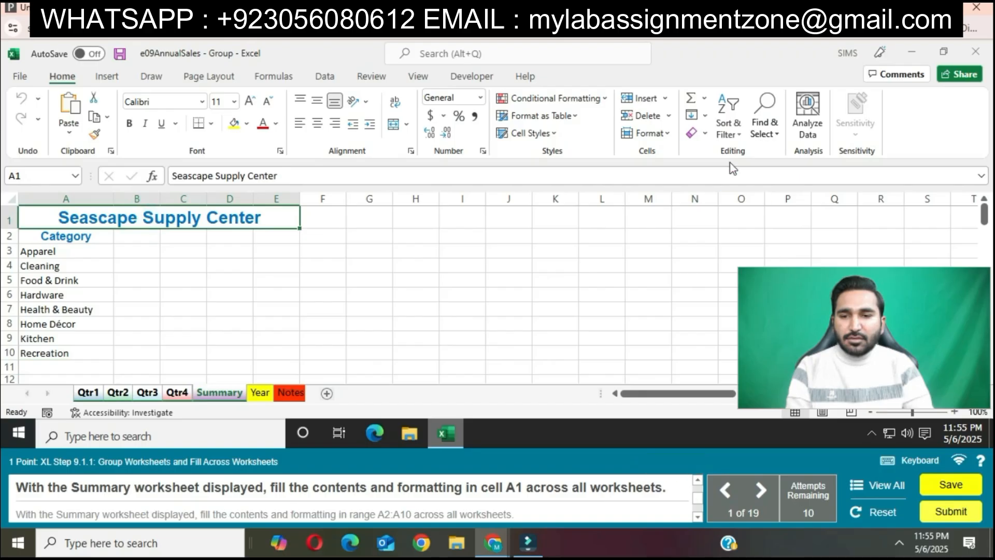
{"action": "left_click", "coordinate": [707, 116]}
{"action": "left_click", "coordinate": [732, 205]}
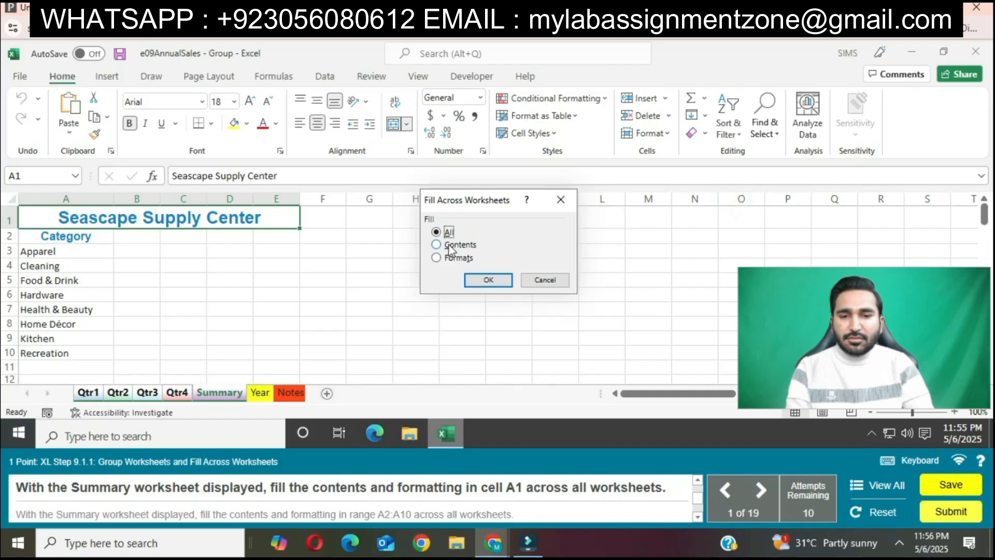
{"action": "left_click", "coordinate": [472, 280]}
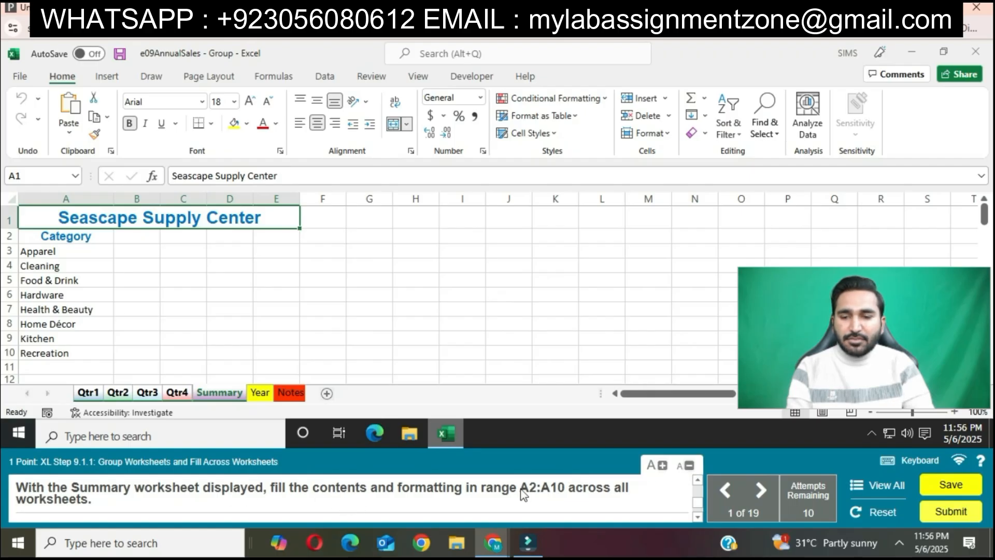
Fill the contents and formatting of range A2:A10 across the grouped worksheets, and ungroup the sheets.
{"action": "left_click_drag", "start_coordinate": [91, 235], "coordinate": [85, 353]}
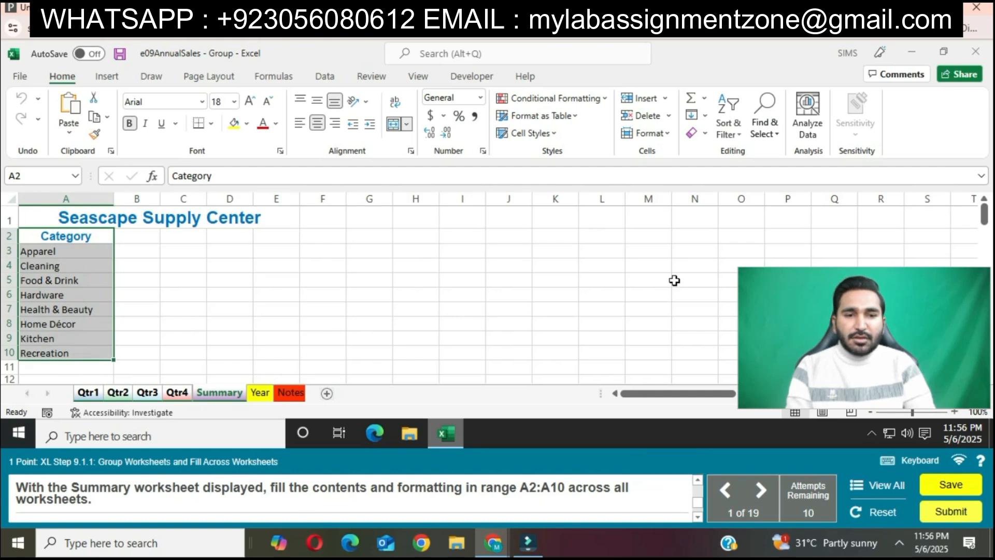
{"action": "left_click", "coordinate": [693, 115]}
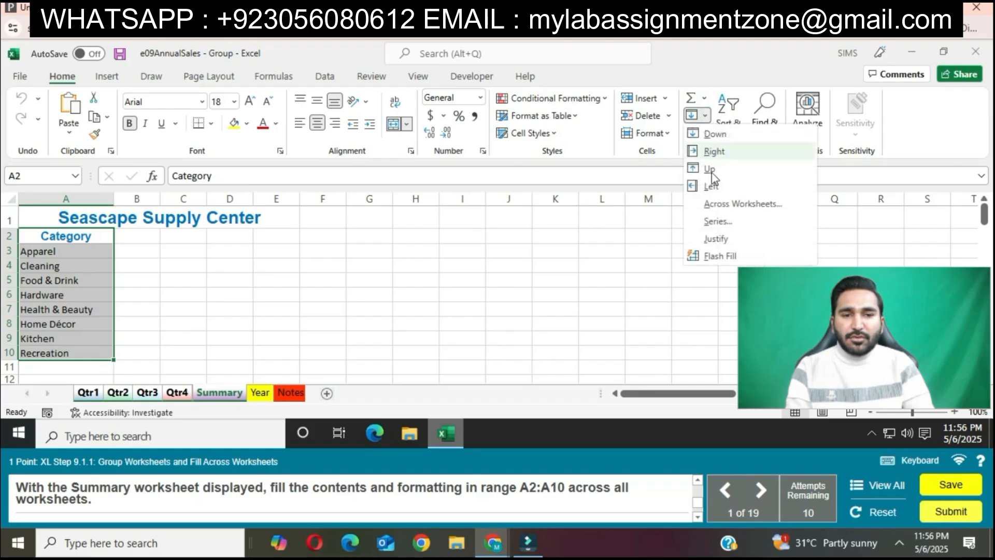
{"action": "left_click", "coordinate": [714, 206]}
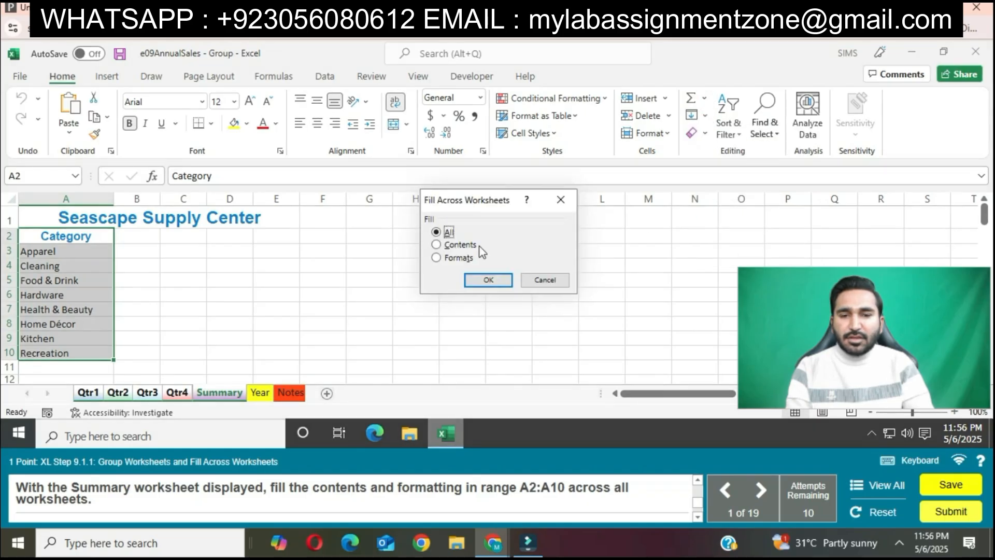
{"action": "left_click", "coordinate": [487, 279]}
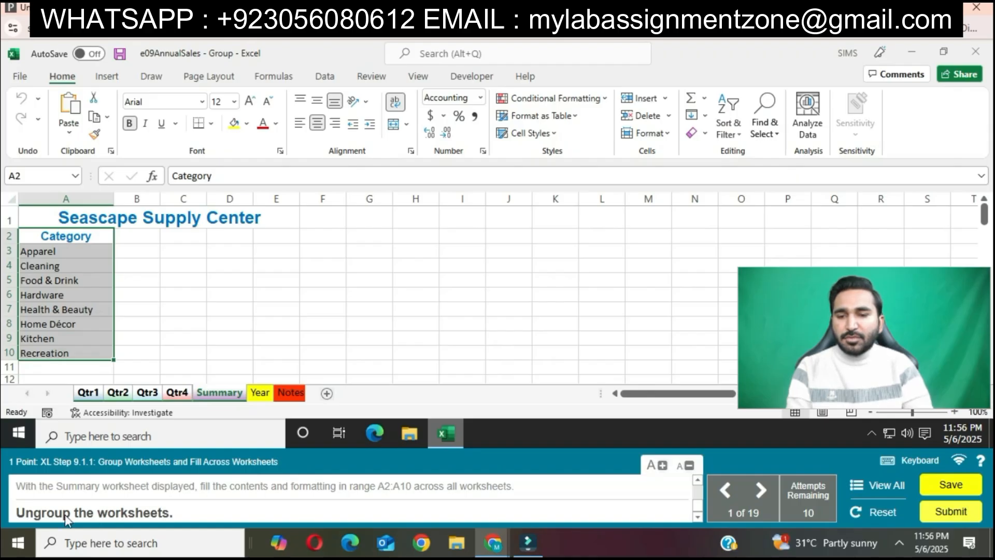
{"action": "right_click", "coordinate": [93, 394]}
{"action": "left_click", "coordinate": [123, 387]}
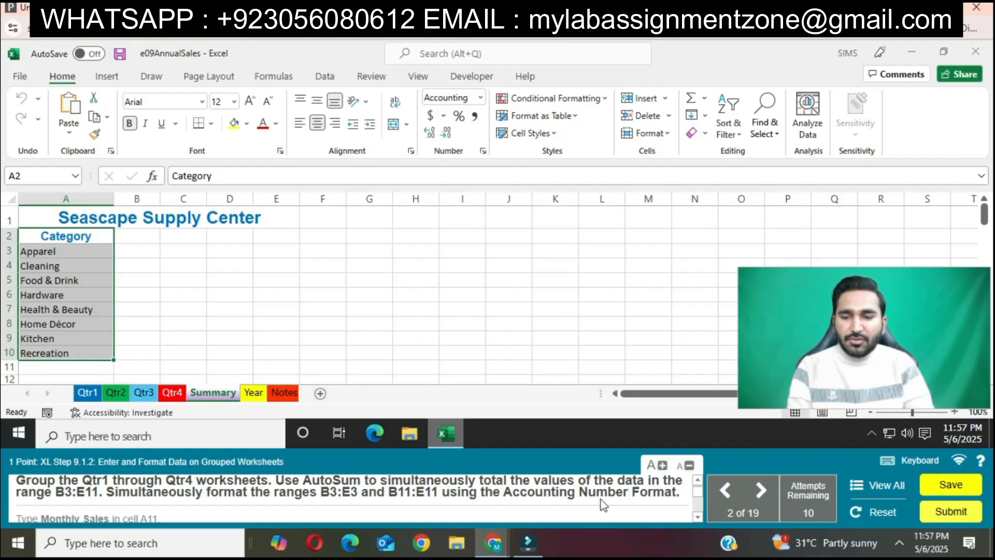
Group the Qtr1 through Qtr4 worksheets and total the range B3:E11 with AutoSum.
{"action": "left_click", "coordinate": [87, 394]}
{"action": "left_click", "coordinate": [117, 392], "text": "ctrl"}
{"action": "left_click", "coordinate": [145, 393], "text": "ctrl"}
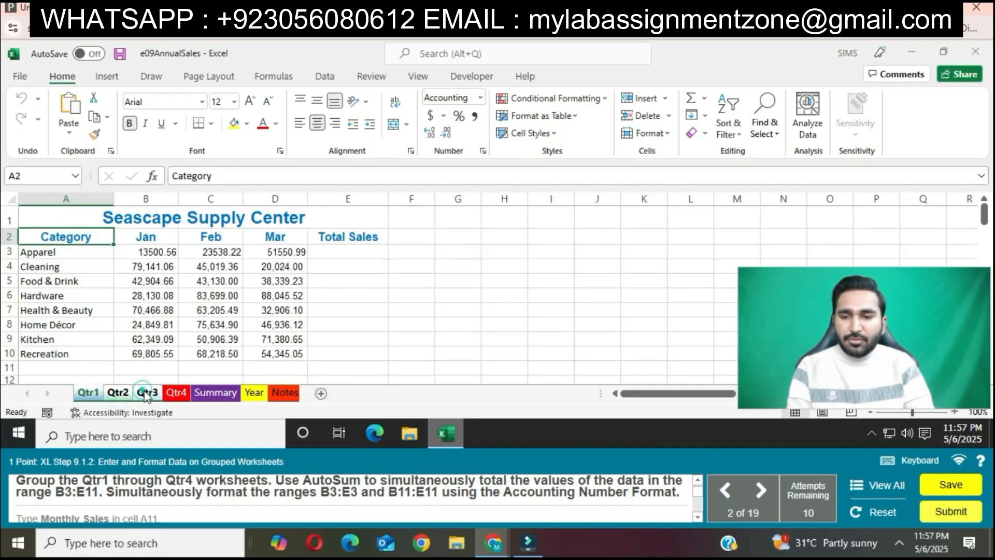
{"action": "left_click", "coordinate": [176, 393], "text": "ctrl"}
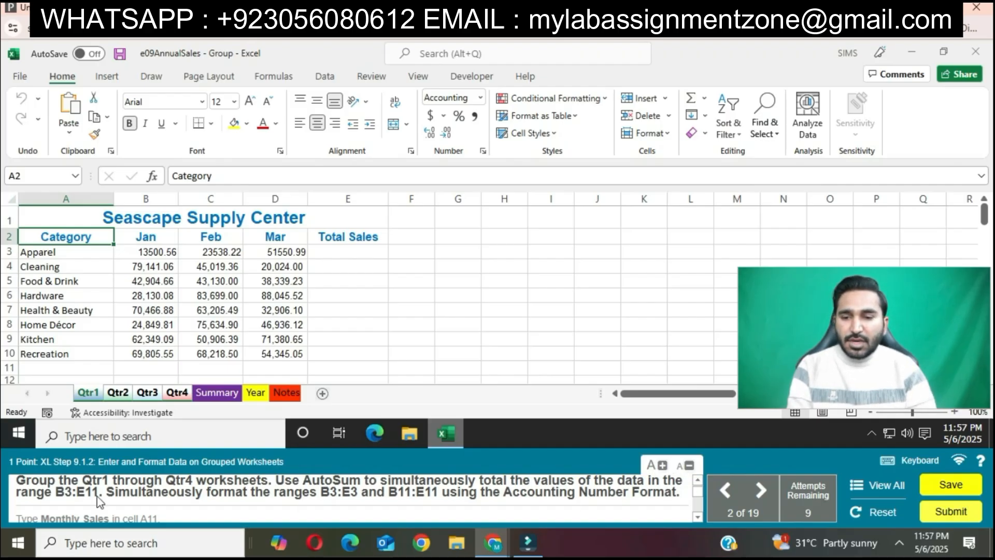
{"action": "left_click_drag", "start_coordinate": [147, 252], "coordinate": [358, 367]}
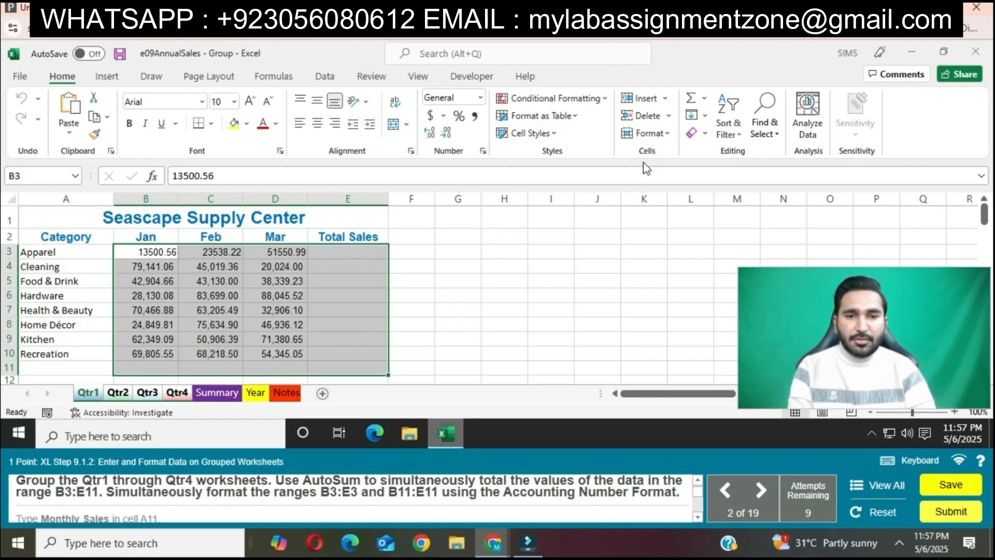
{"action": "left_click", "coordinate": [693, 98]}
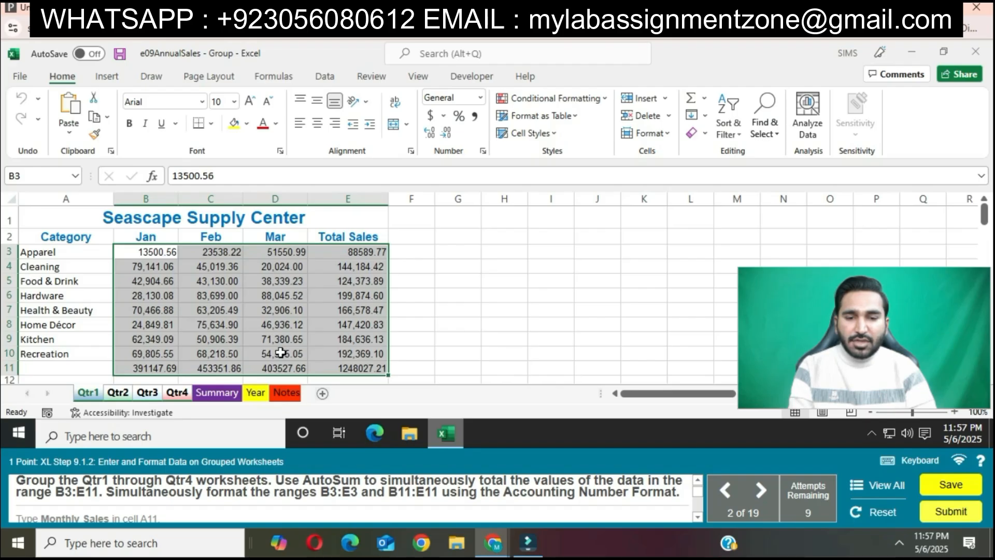
Apply the Accounting Number Format to the ranges B3:E3 and B11:E11 on the grouped sheets.
{"action": "left_click_drag", "start_coordinate": [150, 251], "coordinate": [358, 253]}
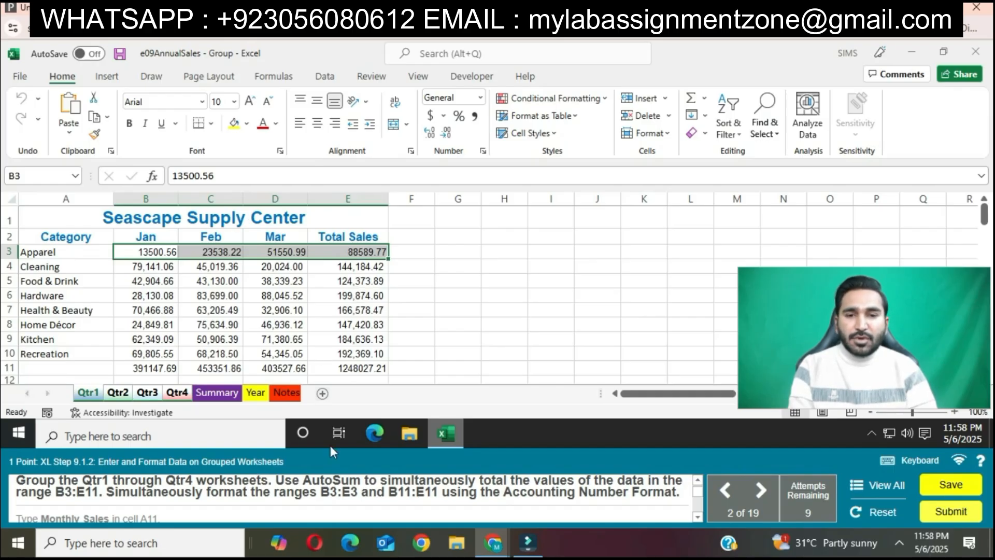
{"action": "left_click_drag", "start_coordinate": [164, 368], "coordinate": [344, 367], "text": "ctrl"}
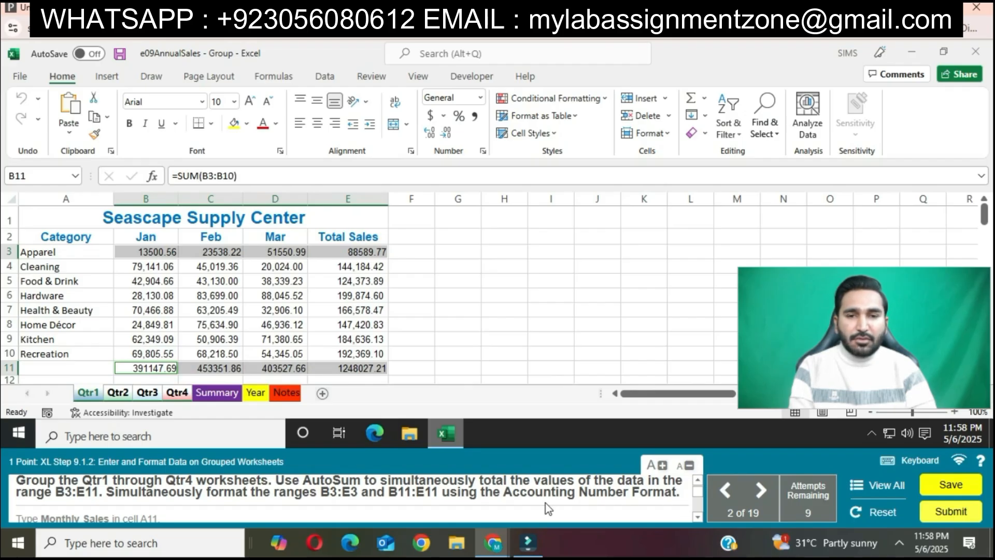
{"action": "left_click", "coordinate": [431, 116]}
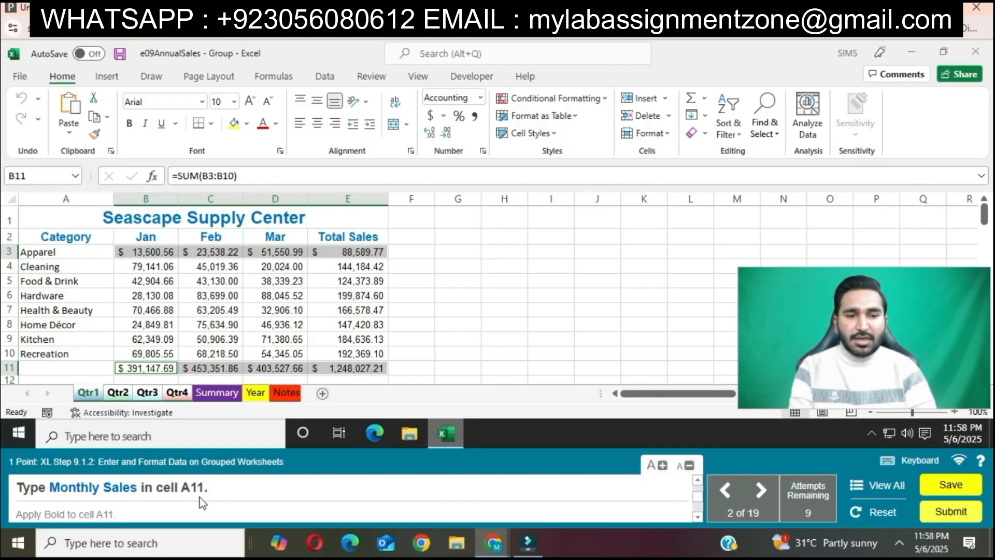
Enter the label "Monthly Sales" in cell A11 of the grouped sheets and make it bold.
{"action": "left_click", "coordinate": [90, 369]}
{"action": "type", "text": "Monthly Sales"}
{"action": "key", "text": "Return"}
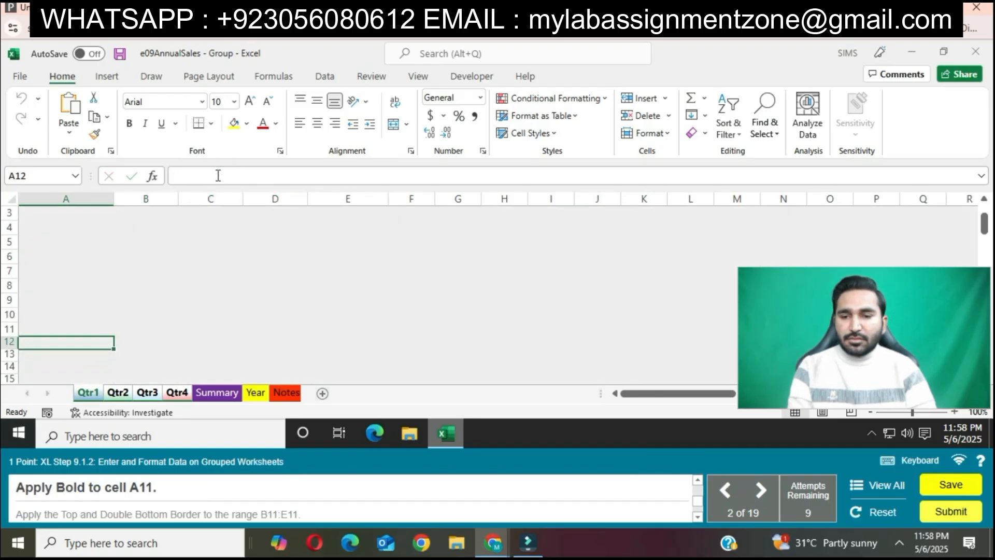
{"action": "left_click", "coordinate": [92, 328]}
{"action": "left_click", "coordinate": [130, 124]}
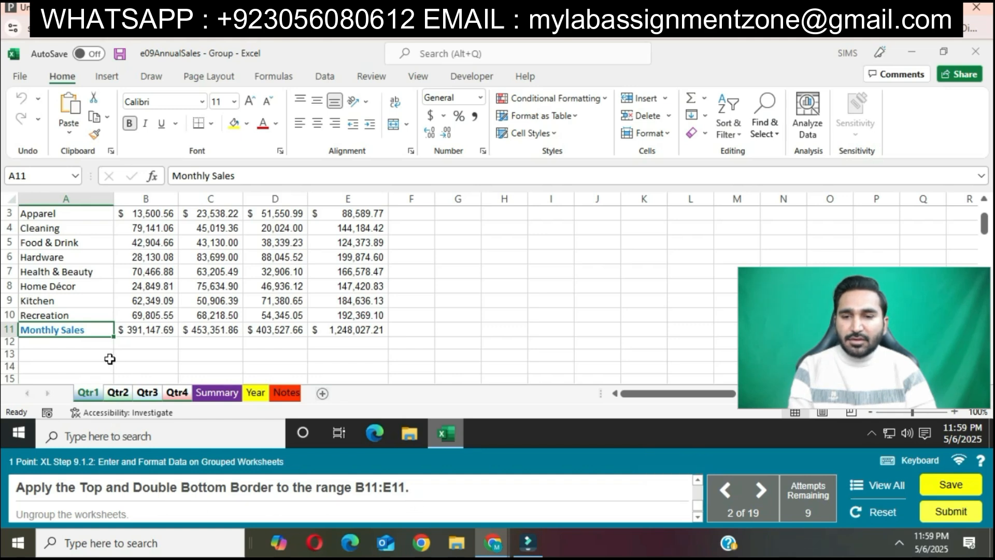
Try to apply a Top and Double Bottom Border to the range A11:E11.
{"action": "left_click_drag", "start_coordinate": [78, 329], "coordinate": [345, 329]}
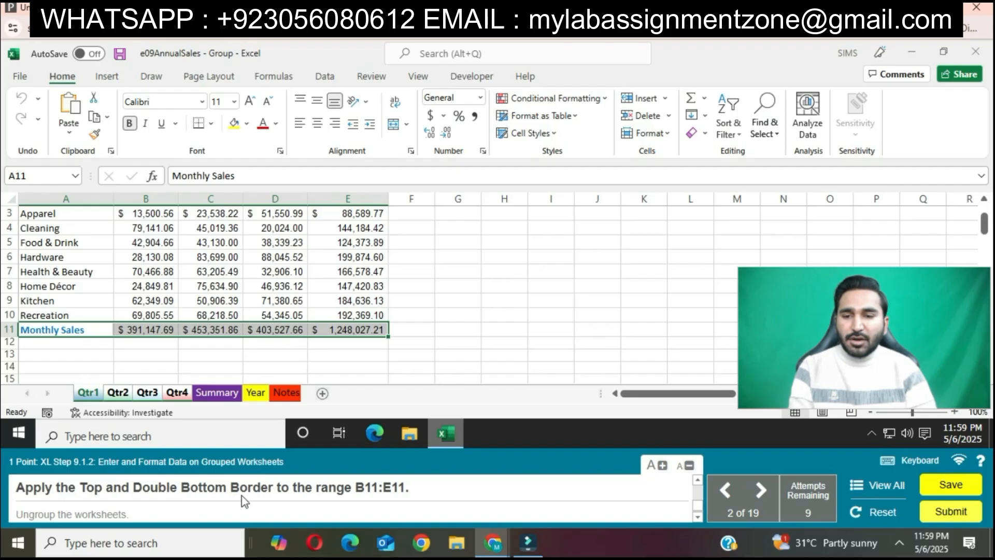
{"action": "left_click", "coordinate": [210, 125]}
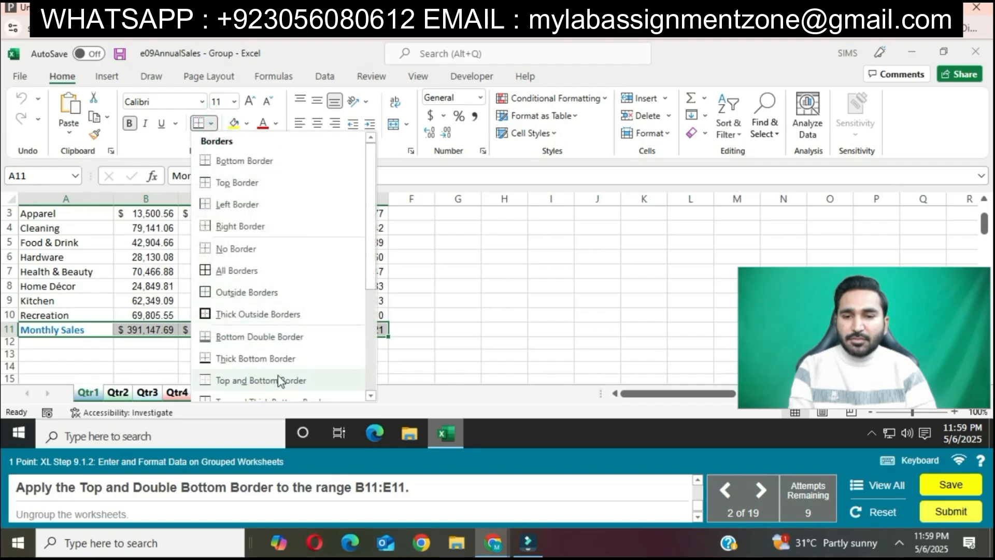
{"action": "scroll", "coordinate": [295, 379], "scroll_direction": "down", "scroll_amount": 1}
{"action": "scroll", "coordinate": [279, 344], "scroll_direction": "down", "scroll_amount": 1}
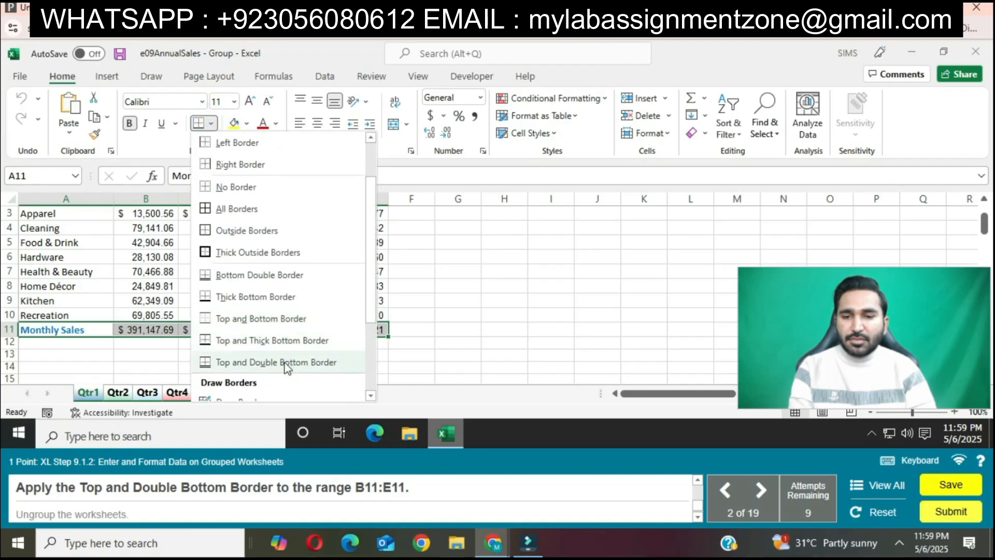
{"action": "left_click", "coordinate": [284, 361]}
Apply a Top and Double Bottom Border to the range B11:E11, and ungroup the worksheets.
{"action": "left_click_drag", "start_coordinate": [145, 330], "coordinate": [341, 329]}
{"action": "left_click", "coordinate": [211, 125]}
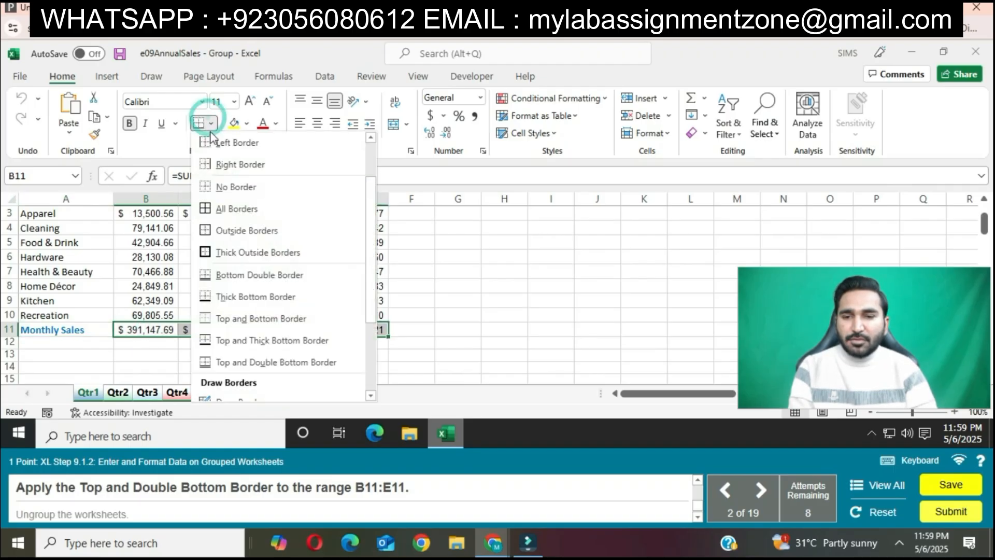
{"action": "left_click", "coordinate": [264, 361]}
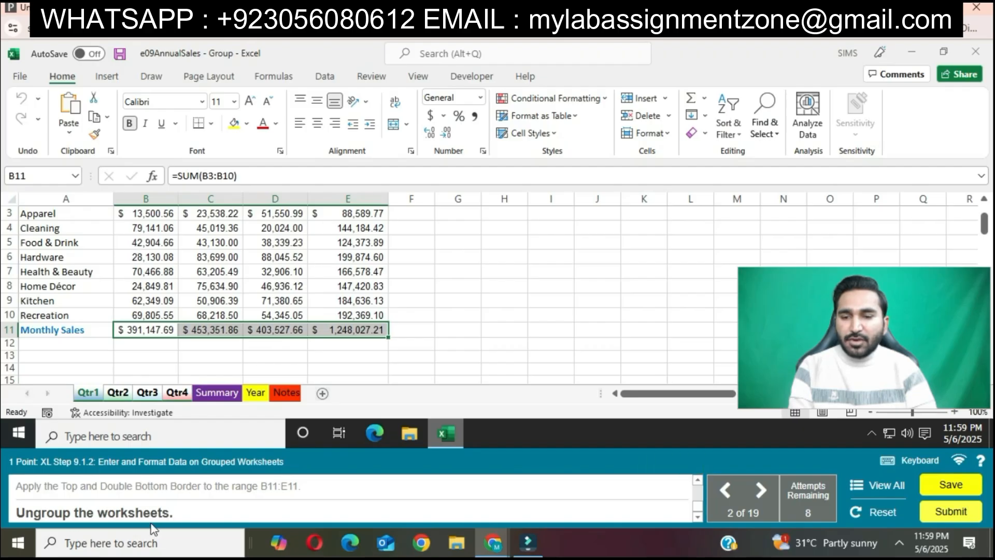
{"action": "right_click", "coordinate": [168, 390]}
{"action": "left_click", "coordinate": [127, 384]}
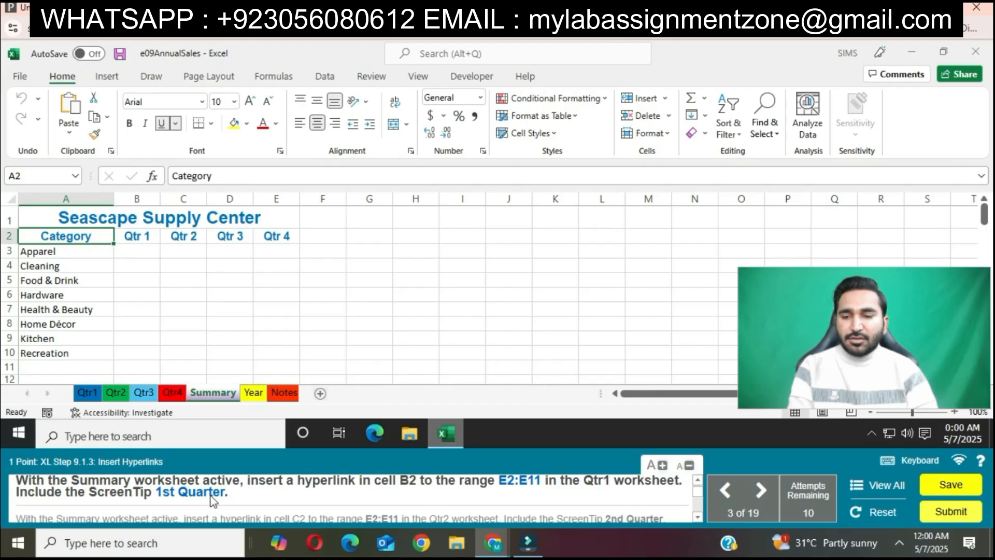
Set up a hyperlink in Summary cell B2 that points to range E2:E11 on the Qtr1 worksheet of this document.
{"action": "left_click", "coordinate": [132, 234]}
{"action": "right_click", "coordinate": [139, 244]}
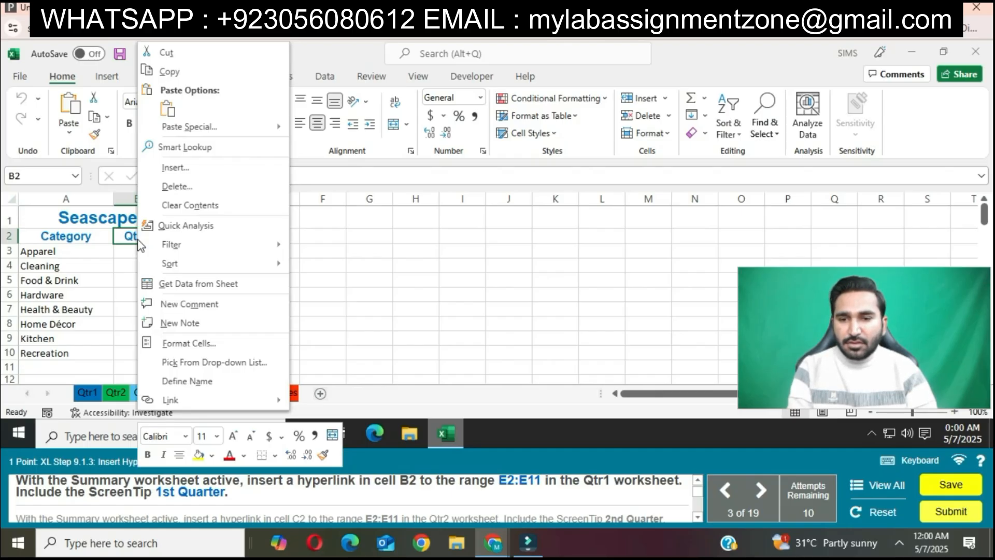
{"action": "left_click", "coordinate": [171, 399]}
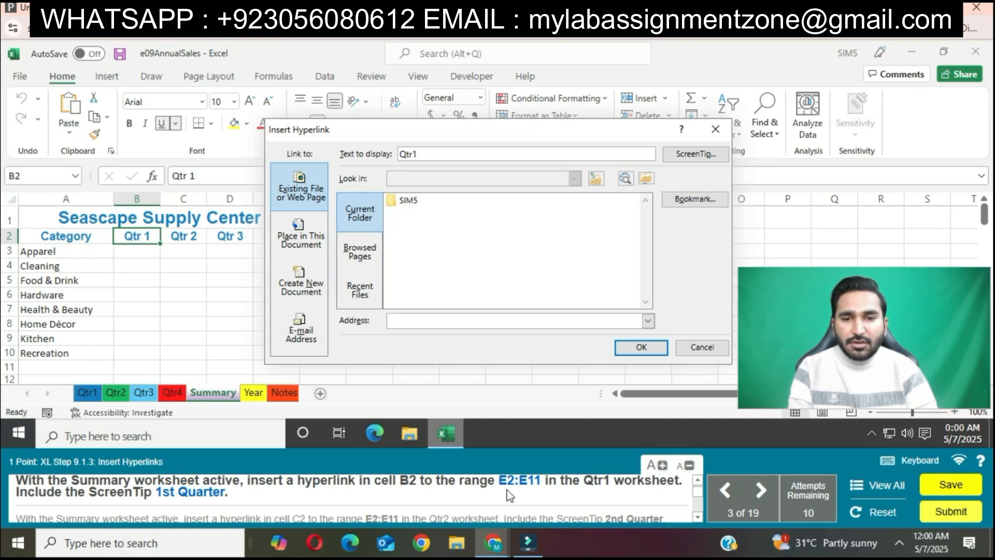
{"action": "left_click", "coordinate": [301, 236]}
{"action": "left_click", "coordinate": [418, 188]}
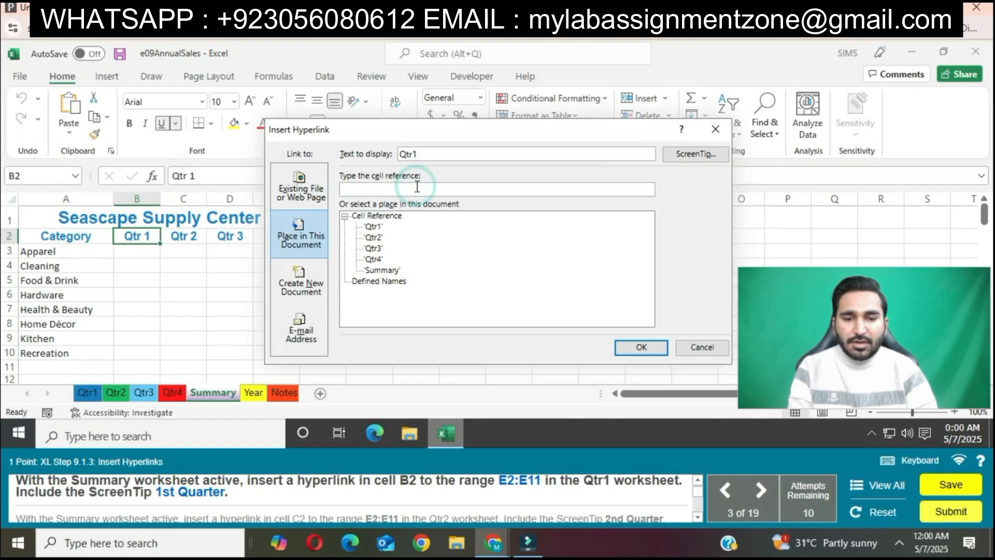
{"action": "type", "text": "E2:E11"}
{"action": "left_click", "coordinate": [374, 227]}
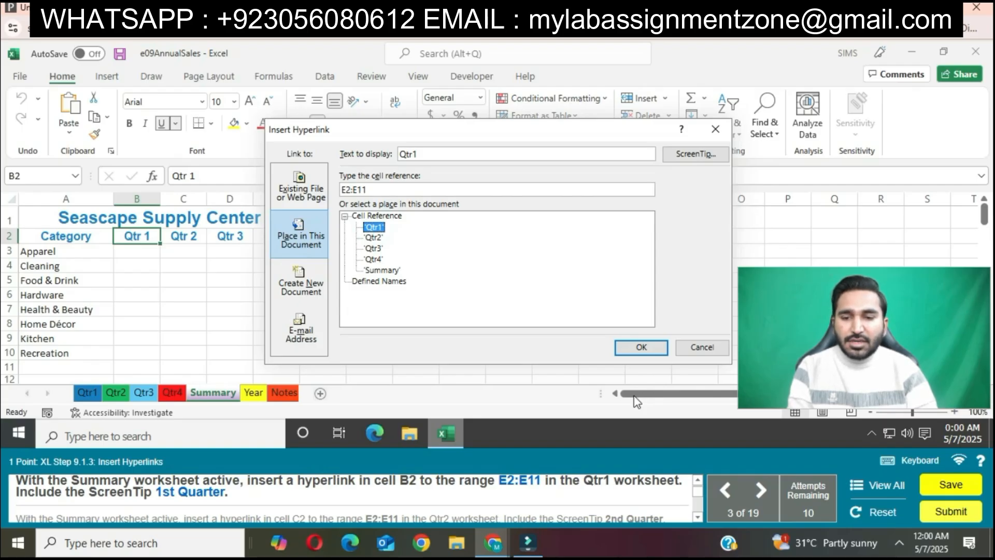
Give the cell B2 hyperlink the ScreenTip "1st Quarter" and insert the link.
{"action": "left_click", "coordinate": [693, 155]}
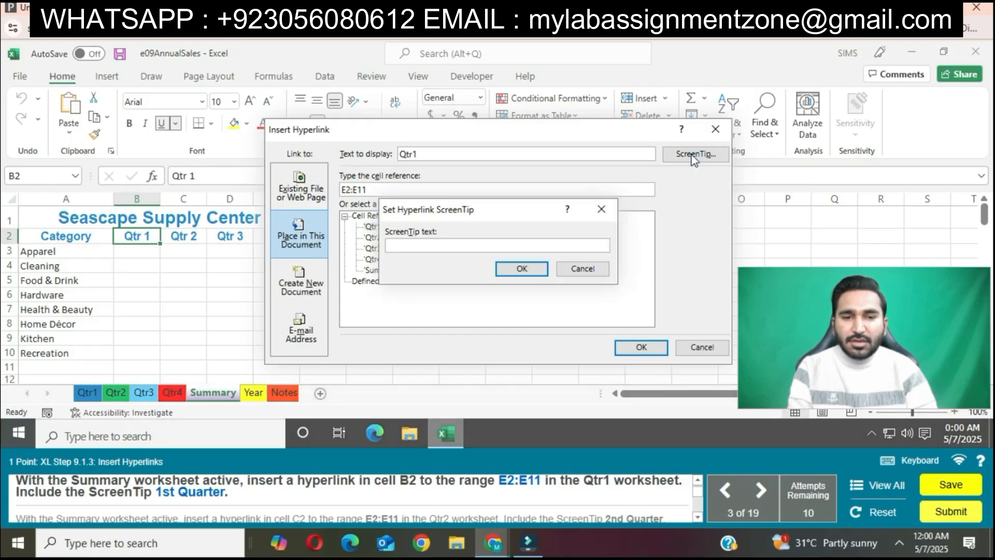
{"action": "type", "text": "1"}
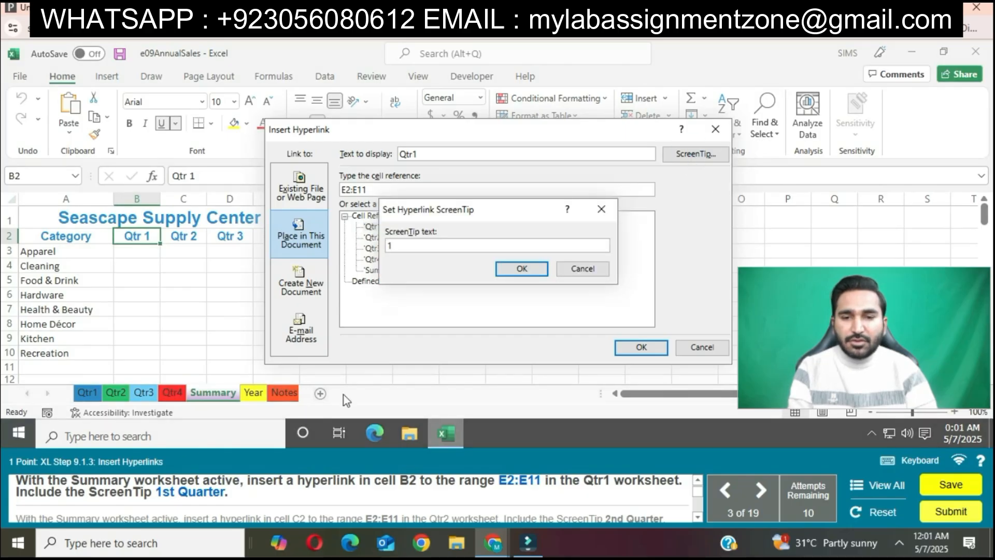
{"action": "type", "text": "st Quarter"}
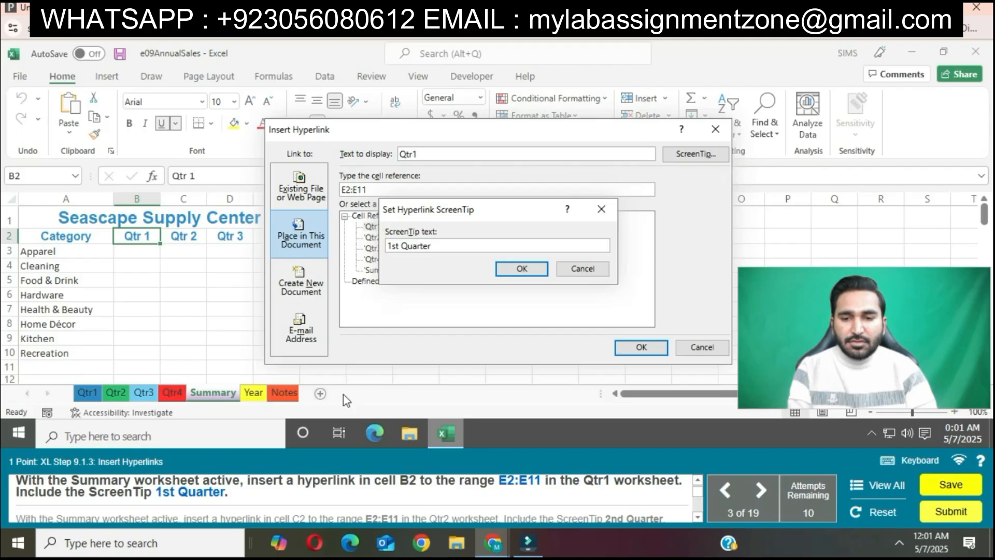
{"action": "left_click", "coordinate": [522, 268]}
{"action": "left_click", "coordinate": [642, 348]}
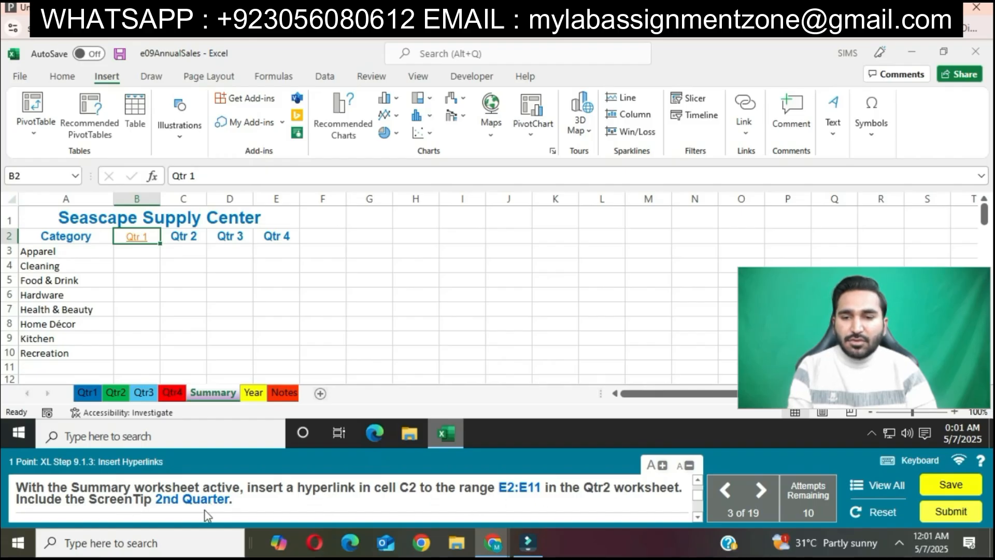
Set up a hyperlink in Summary cell C2 that points to range E2:e11 on the Qtr2 worksheet of this document.
{"action": "left_click", "coordinate": [184, 236]}
{"action": "right_click", "coordinate": [183, 237]}
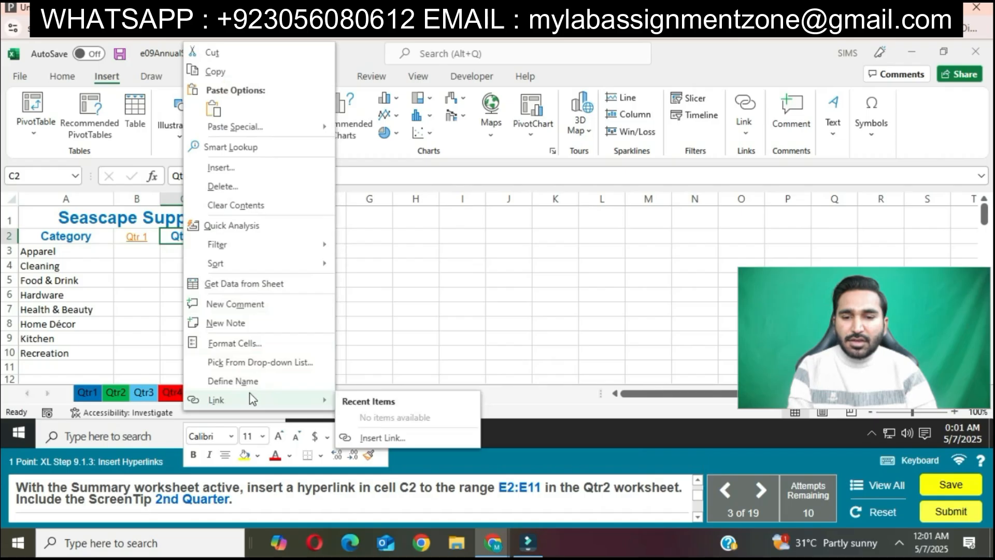
{"action": "left_click", "coordinate": [250, 399]}
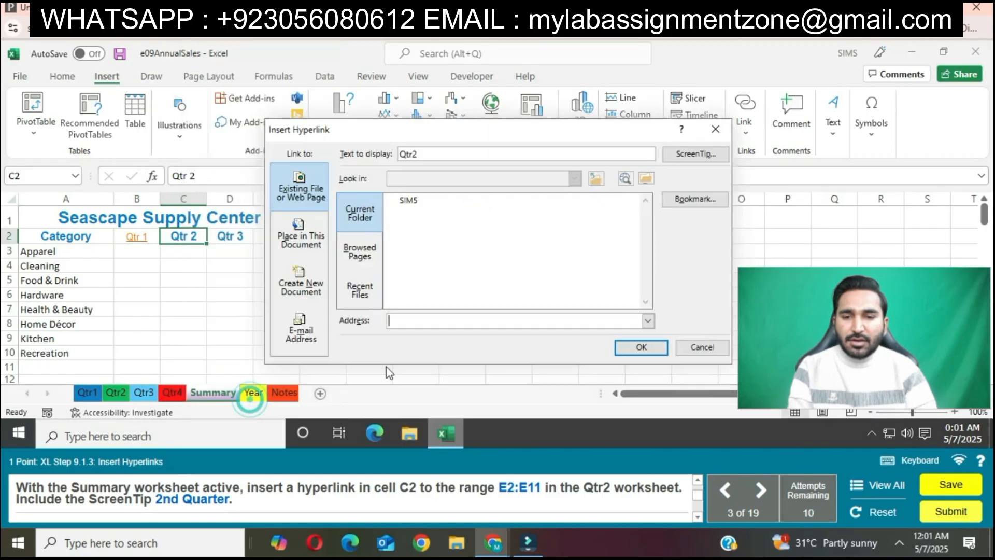
{"action": "left_click", "coordinate": [321, 237]}
{"action": "left_click", "coordinate": [374, 238]}
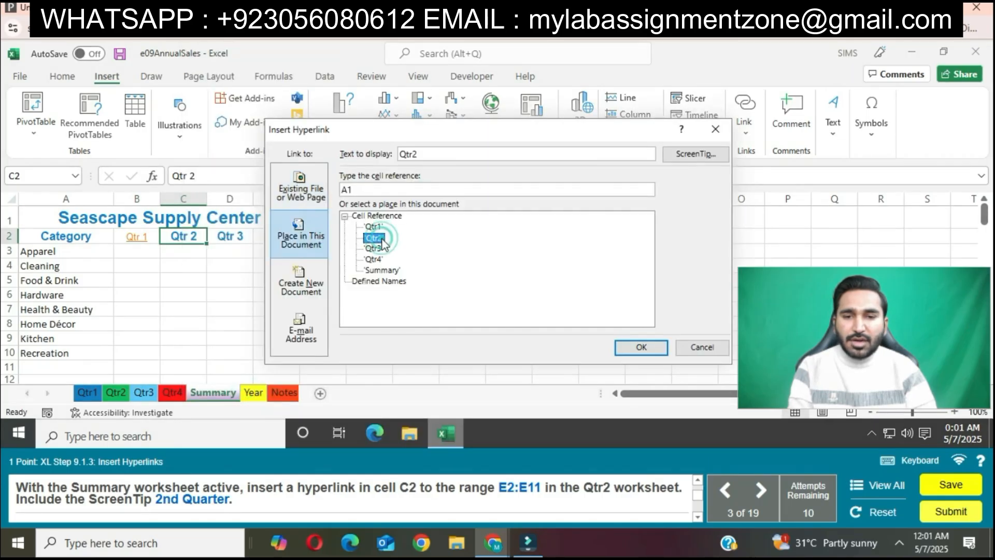
{"action": "left_click", "coordinate": [365, 189]}
{"action": "key", "text": "BackSpace"}
{"action": "key", "text": "BackSpace"}
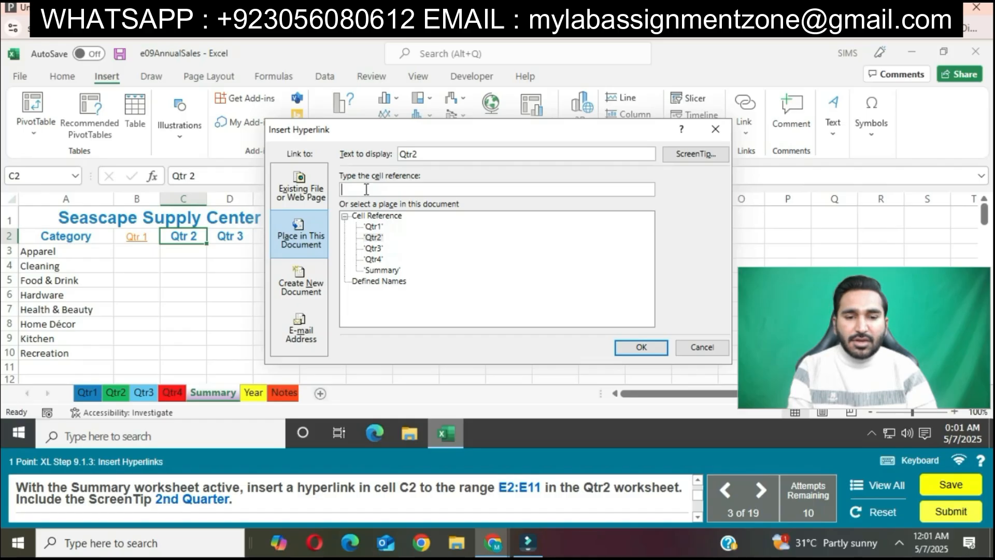
{"action": "type", "text": "E2:e11"}
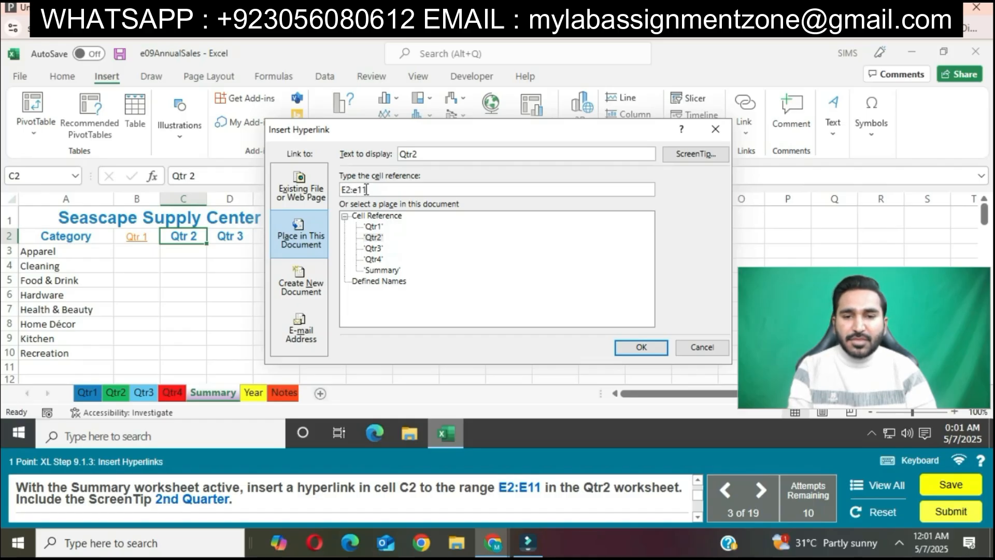
Give the cell C2 hyperlink the ScreenTip "2nd Quarter".
{"action": "left_click", "coordinate": [694, 154]}
{"action": "type", "text": "2"}
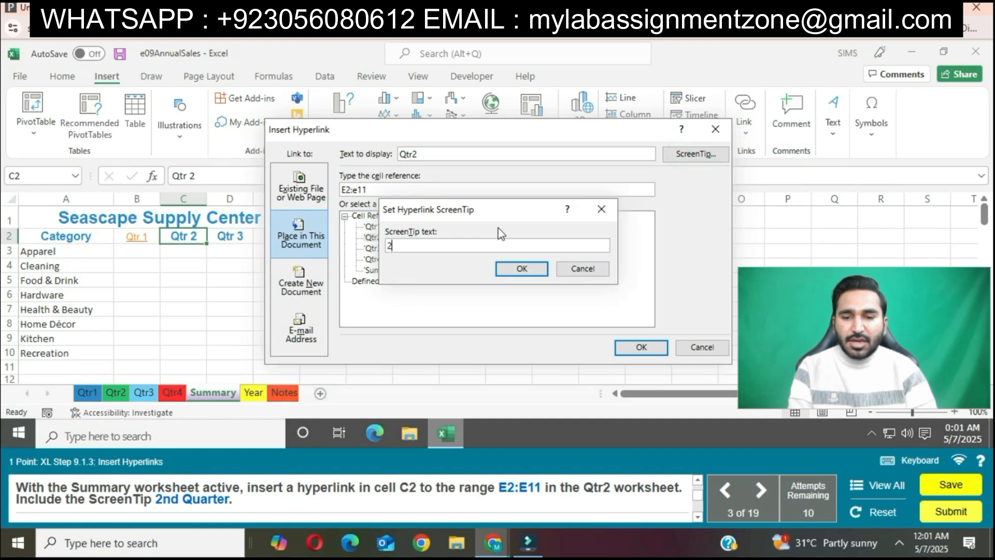
{"action": "type", "text": "nd Q"}
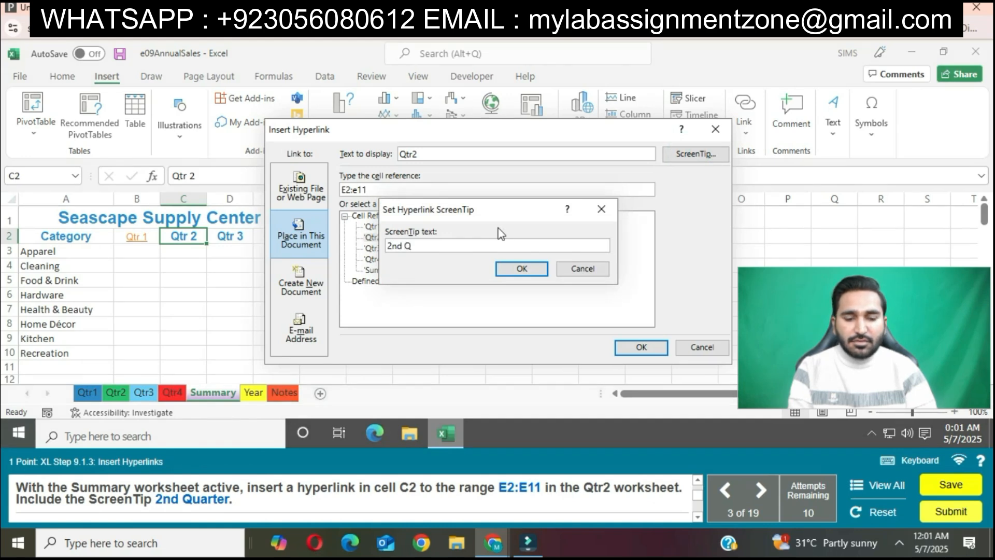
{"action": "type", "text": "uarter"}
{"action": "left_click", "coordinate": [521, 269]}
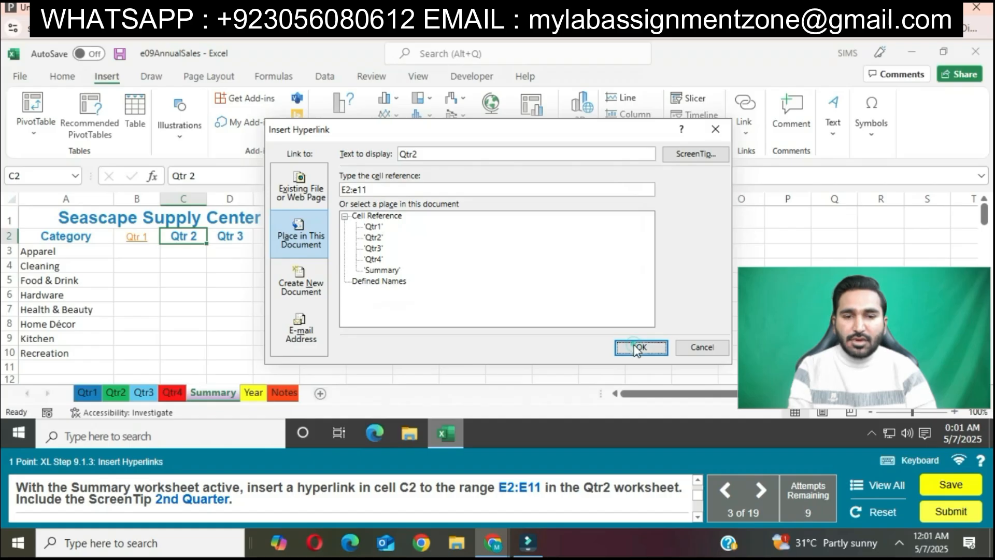
Correct the cell C2 hyperlink's cell reference to uppercase E2:E11 and insert the link.
{"action": "left_click", "coordinate": [356, 190]}
{"action": "key", "text": "BackSpace"}
{"action": "type", "text": "E"}
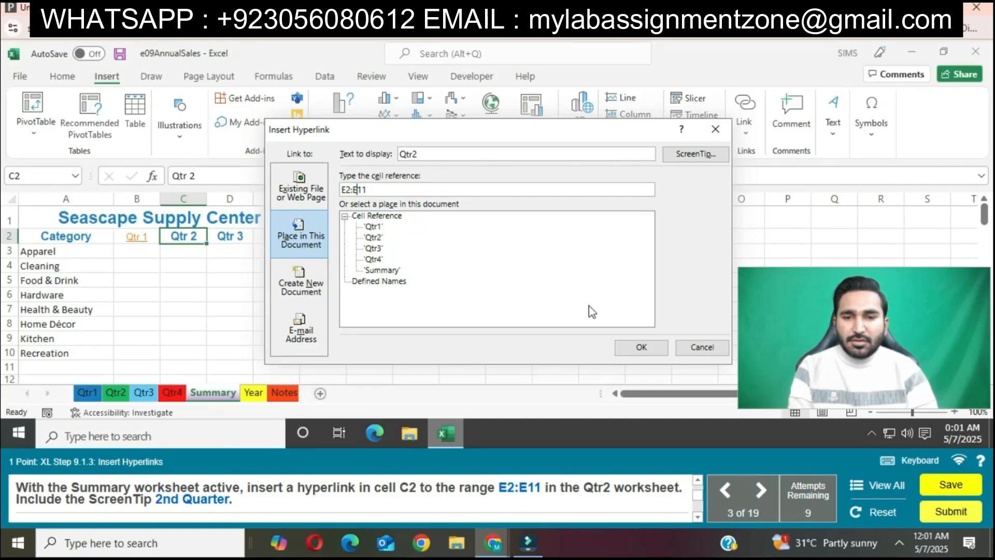
{"action": "left_click", "coordinate": [641, 349]}
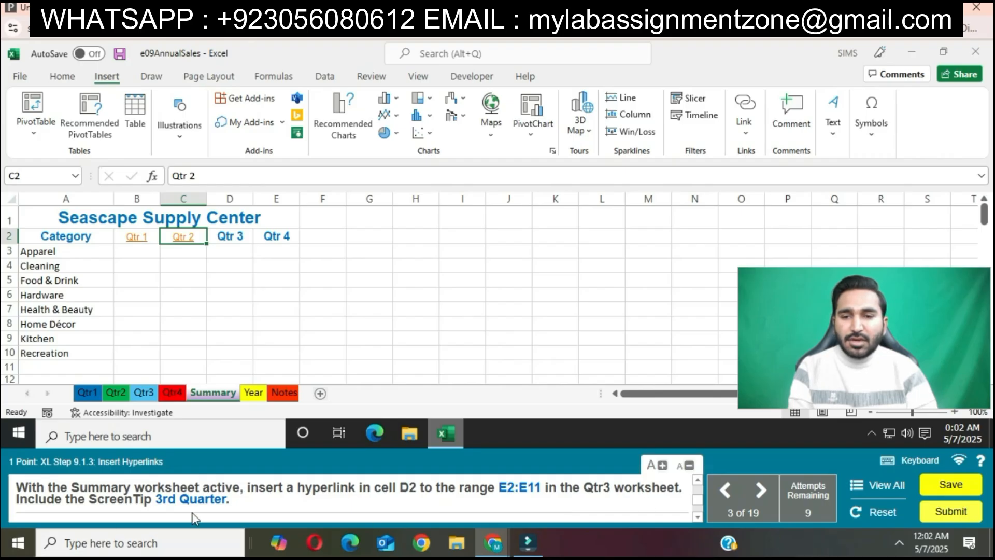
Set up a hyperlink in Summary cell D2 that points to range E2:E11 on the Qtr3 worksheet of this document.
{"action": "left_click", "coordinate": [238, 240]}
{"action": "right_click", "coordinate": [238, 239]}
{"action": "left_click", "coordinate": [290, 404]}
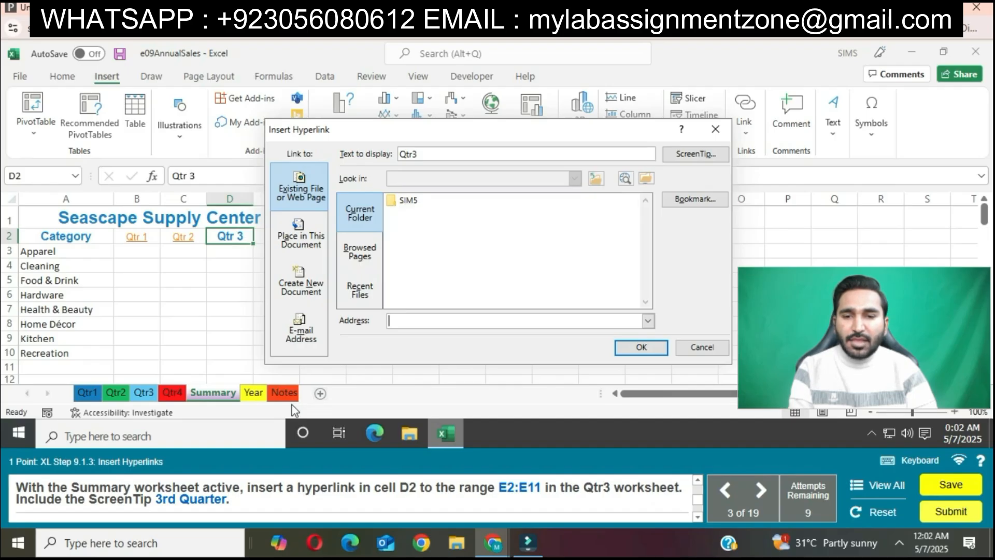
{"action": "left_click", "coordinate": [299, 235]}
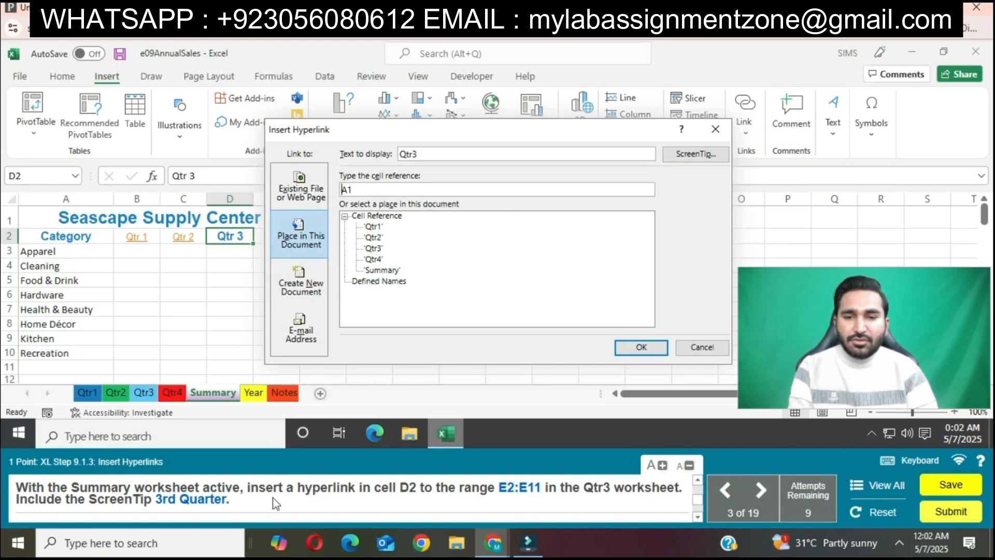
{"action": "left_click", "coordinate": [374, 190]}
{"action": "key", "text": "BackSpace"}
{"action": "key", "text": "BackSpace"}
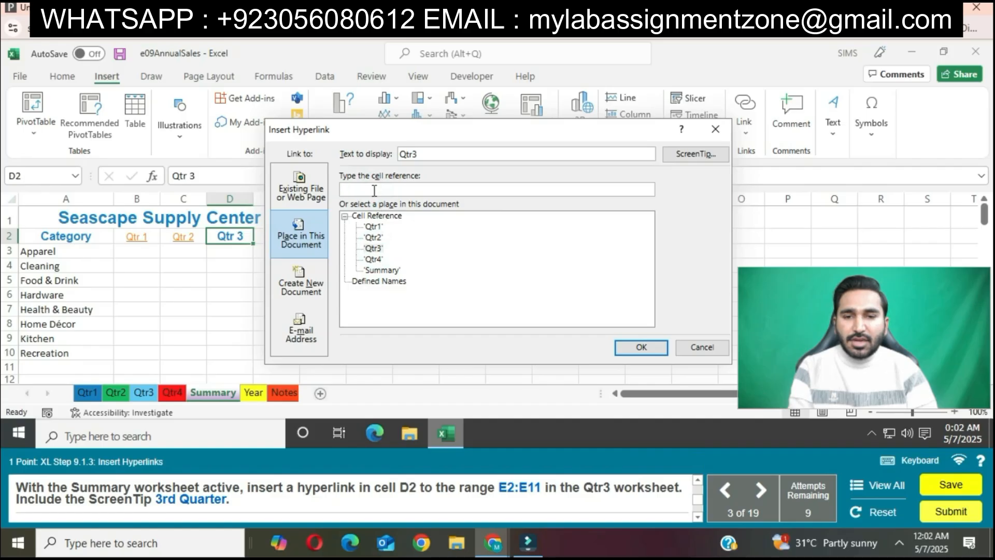
{"action": "type", "text": "E2:E11"}
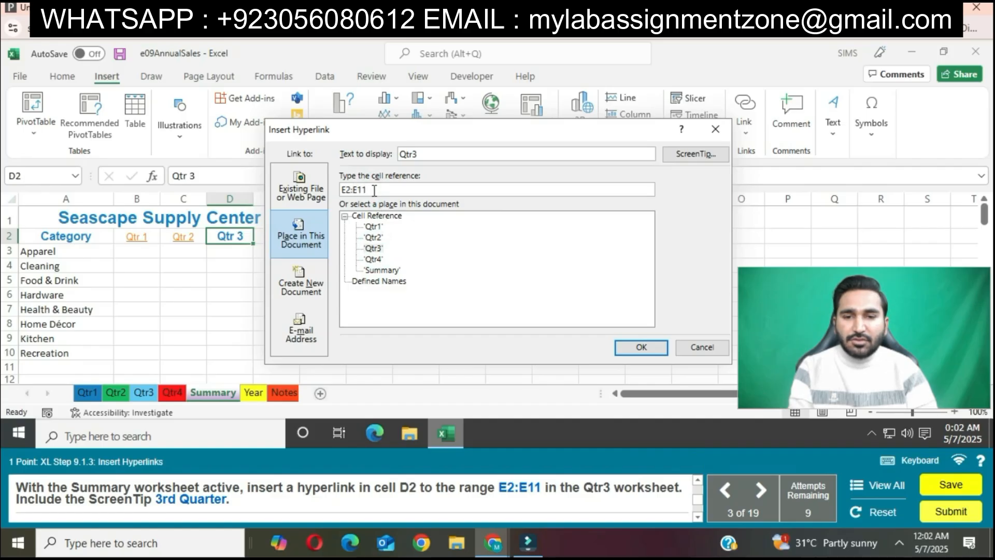
Give the cell D2 hyperlink the ScreenTip "3rd Quarter" and insert the link.
{"action": "left_click", "coordinate": [706, 156]}
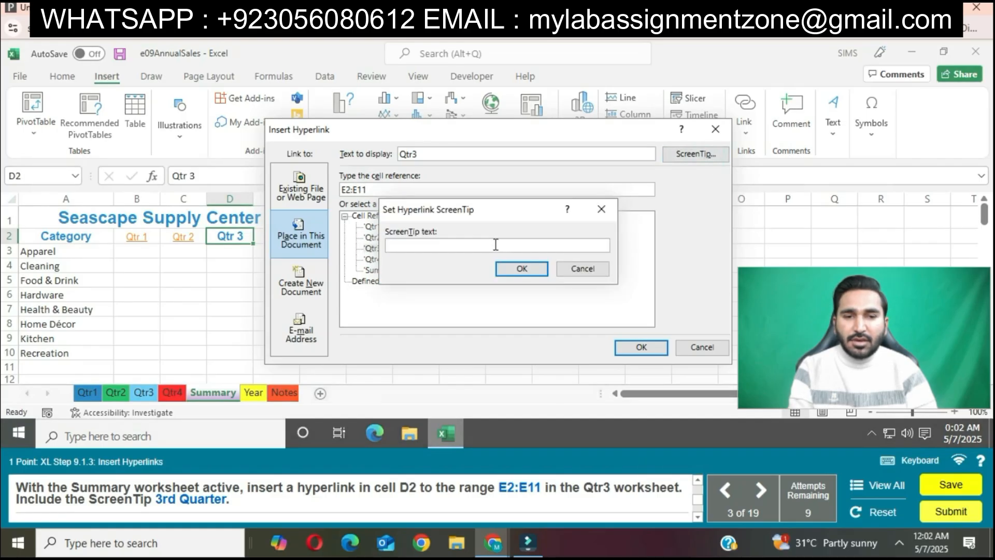
{"action": "type", "text": "3rd Qua"}
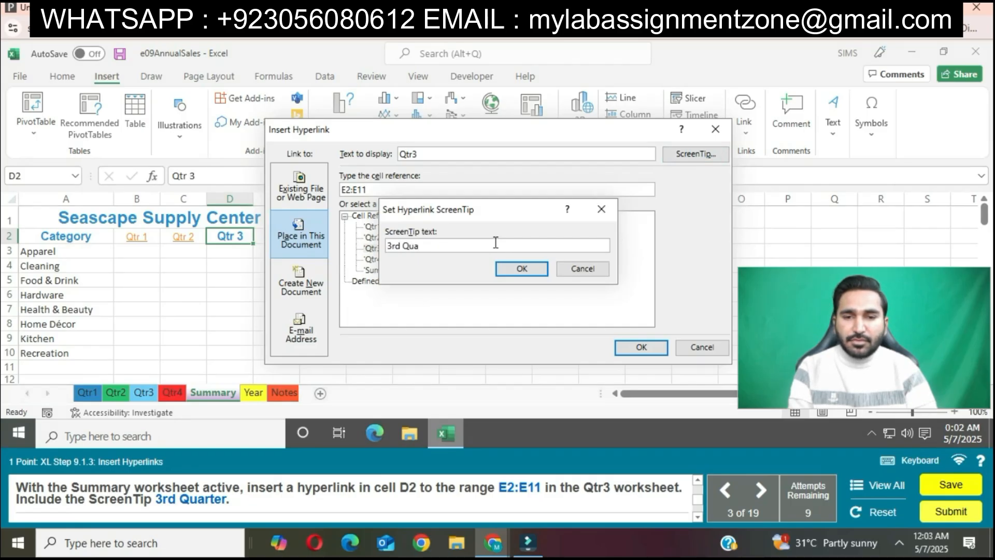
{"action": "type", "text": "rter"}
{"action": "left_click", "coordinate": [539, 269]}
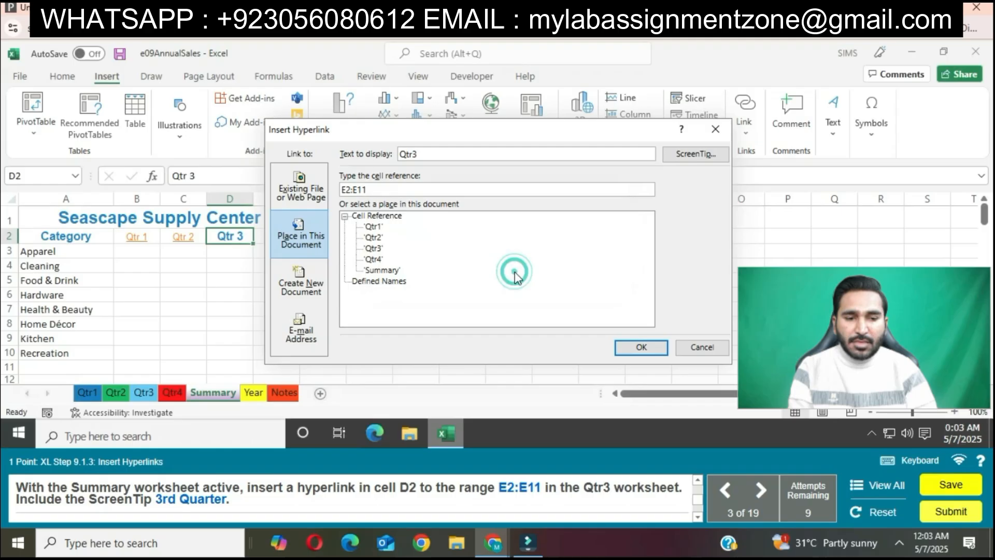
{"action": "left_click", "coordinate": [641, 347]}
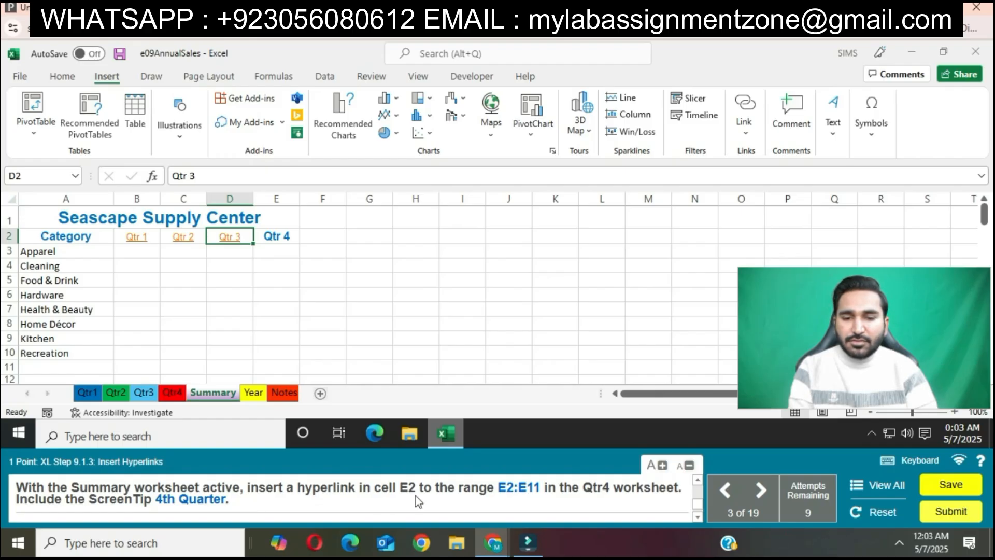
Set up a hyperlink in Summary cell E2 that points to range E2:E11 on the Qtr4 worksheet of this document.
{"action": "left_click", "coordinate": [279, 236]}
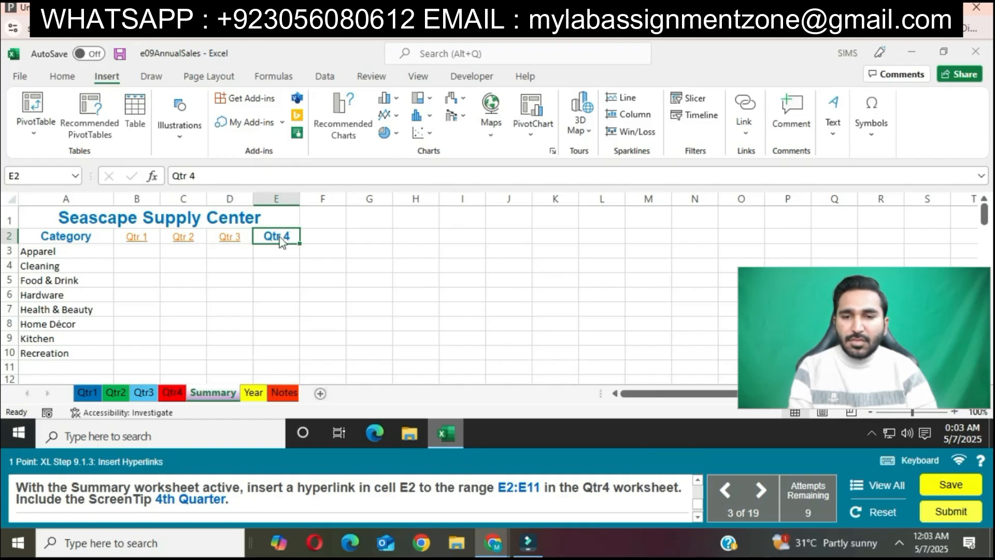
{"action": "right_click", "coordinate": [279, 236]}
{"action": "left_click", "coordinate": [355, 406]}
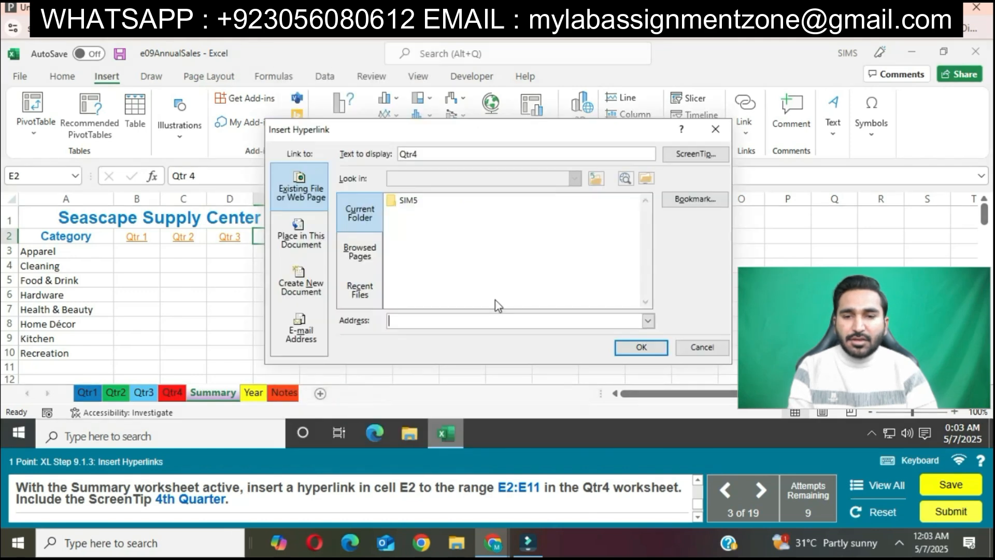
{"action": "left_click", "coordinate": [301, 236]}
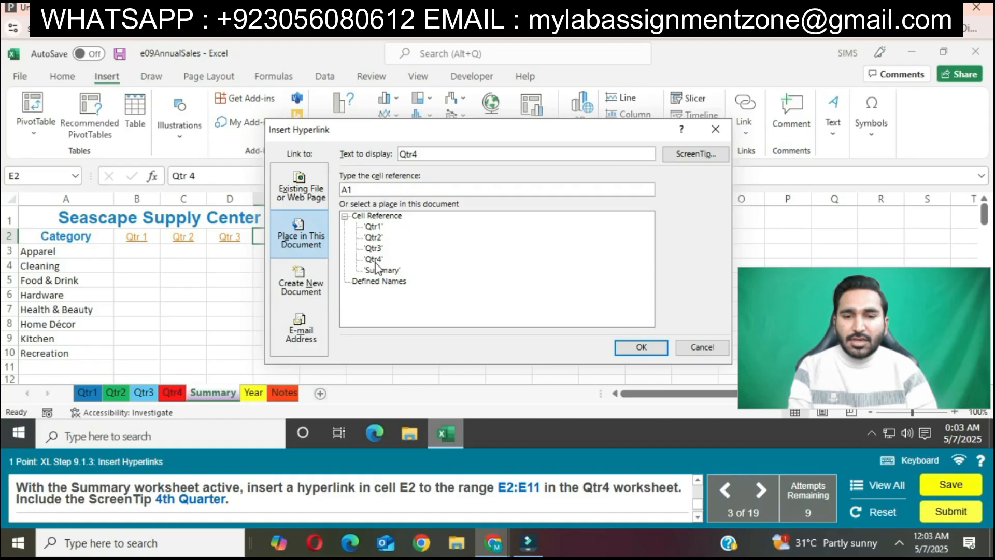
{"action": "left_click", "coordinate": [385, 191]}
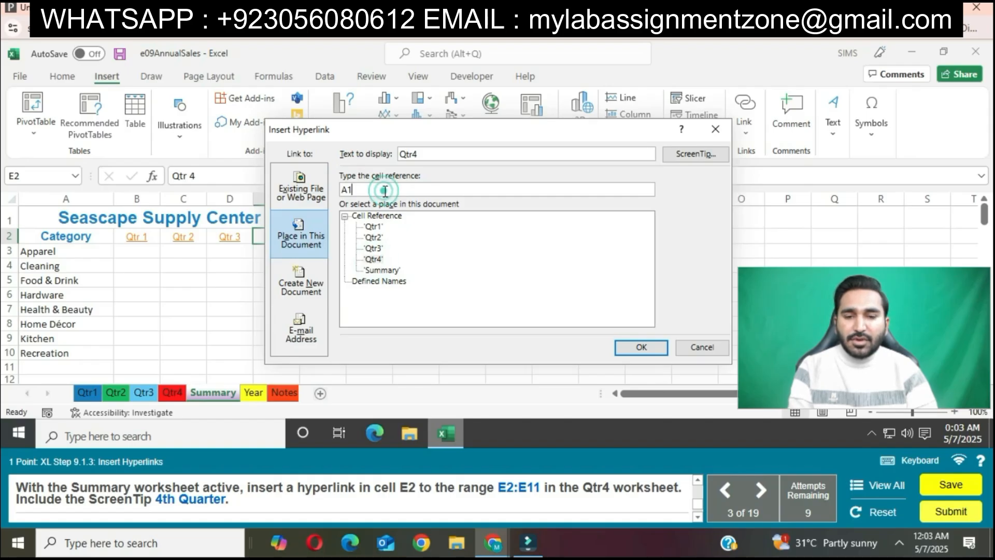
{"action": "key", "text": "BackSpace"}
{"action": "key", "text": "BackSpace"}
{"action": "type", "text": "E2:E11"}
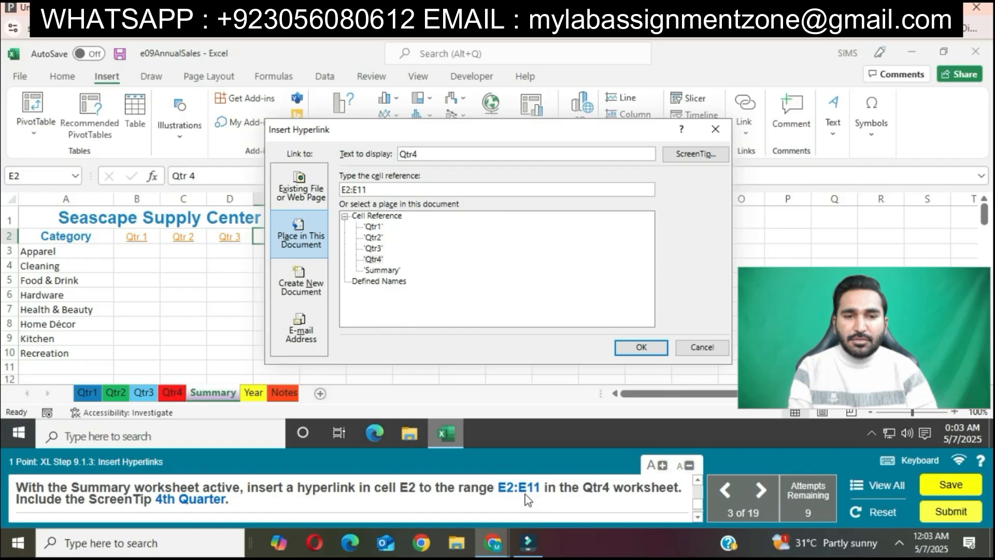
Insert the cell E2 hyperlink with the ScreenTip "4th Quarter", and follow the hyperlink in cell B2.
{"action": "left_click", "coordinate": [696, 154]}
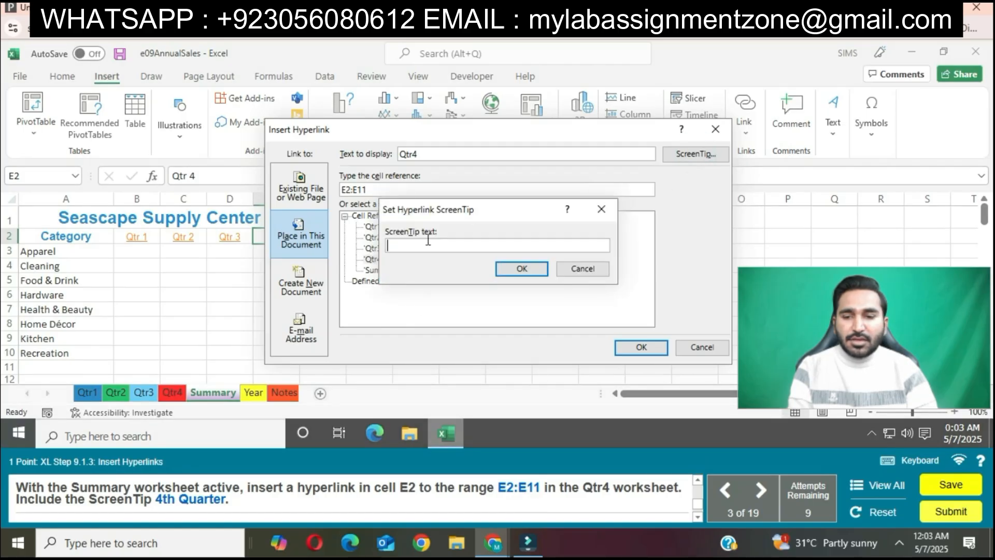
{"action": "type", "text": "4"}
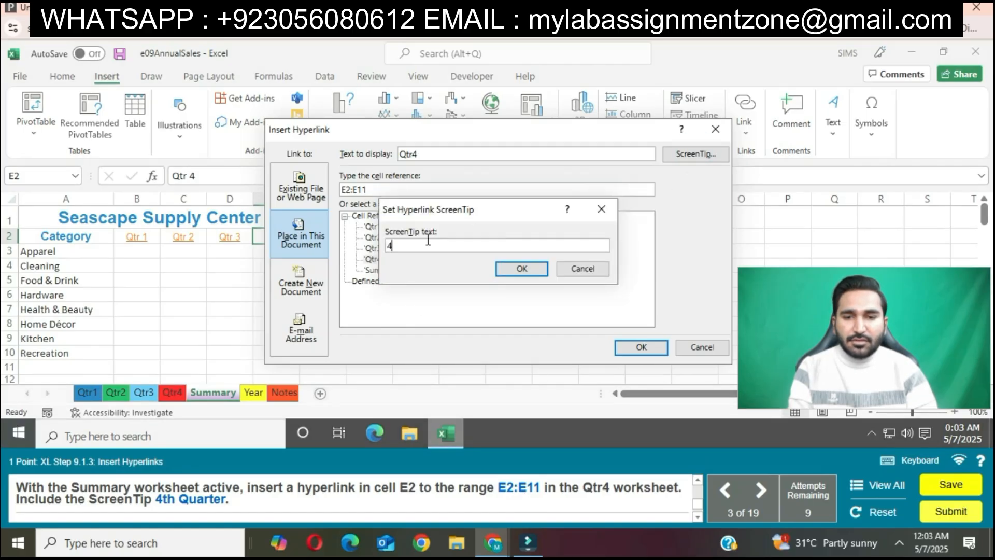
{"action": "type", "text": "th Quarter"}
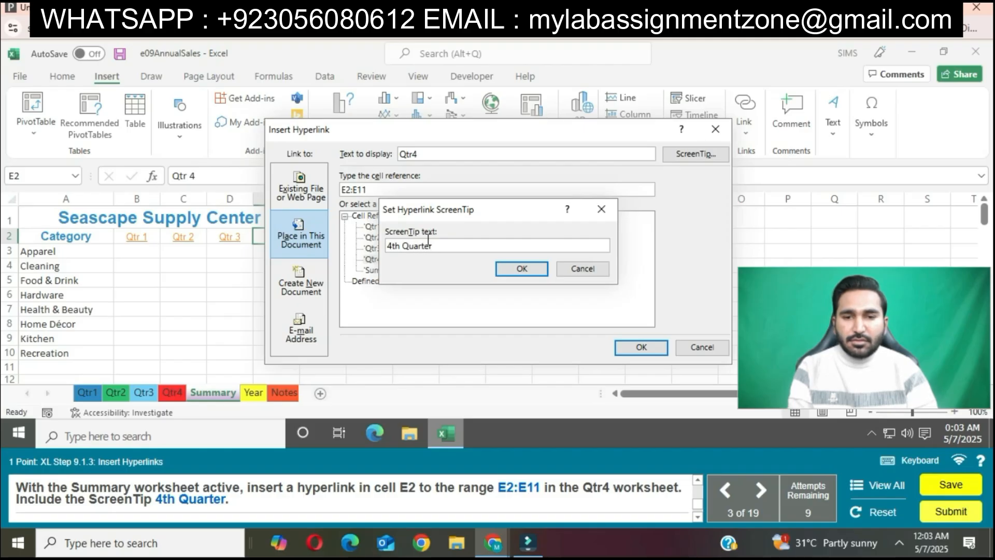
{"action": "left_click", "coordinate": [521, 268]}
{"action": "left_click", "coordinate": [641, 347]}
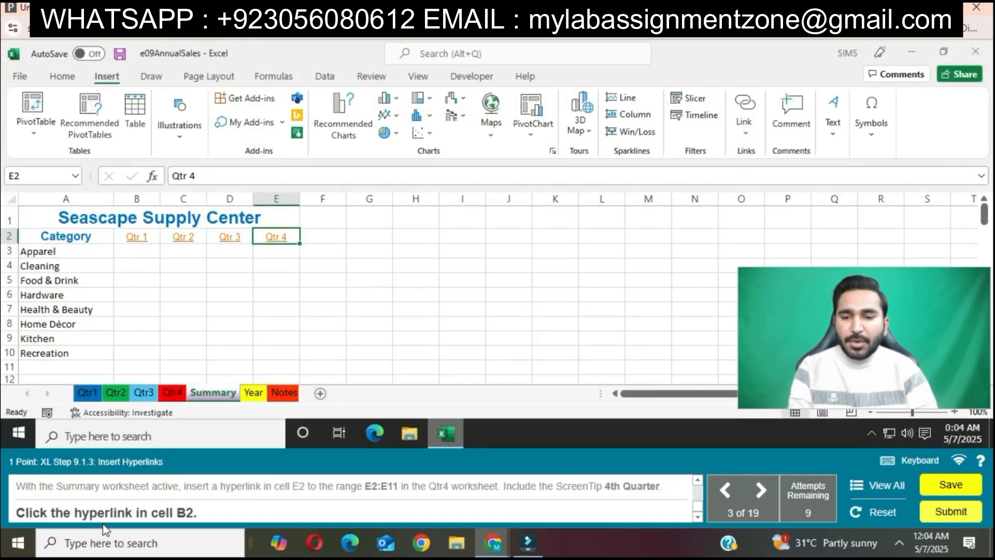
{"action": "left_click", "coordinate": [138, 241]}
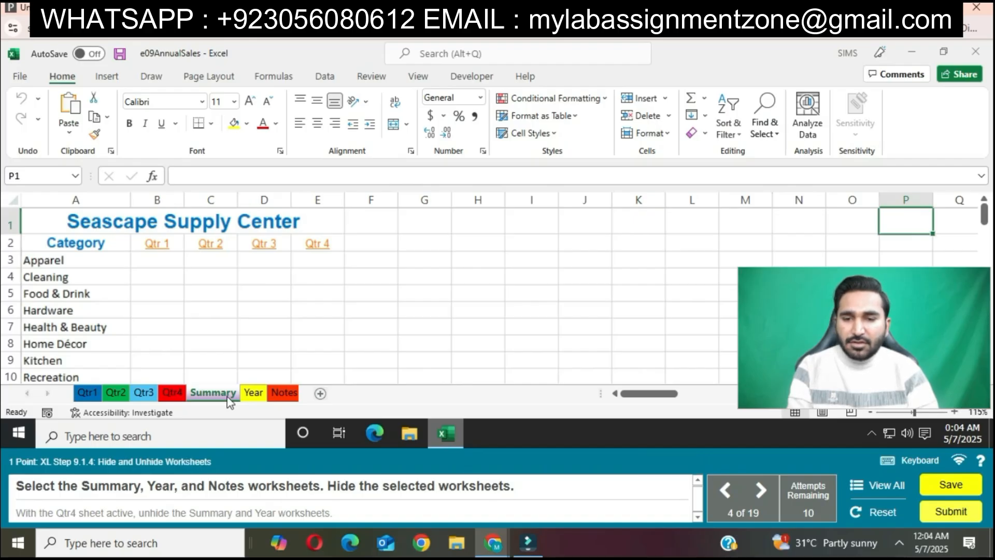
Select the Summary, Year, and Notes worksheets together and hide them.
{"action": "left_click", "coordinate": [253, 392], "text": "ctrl"}
{"action": "left_click", "coordinate": [281, 393], "text": "ctrl"}
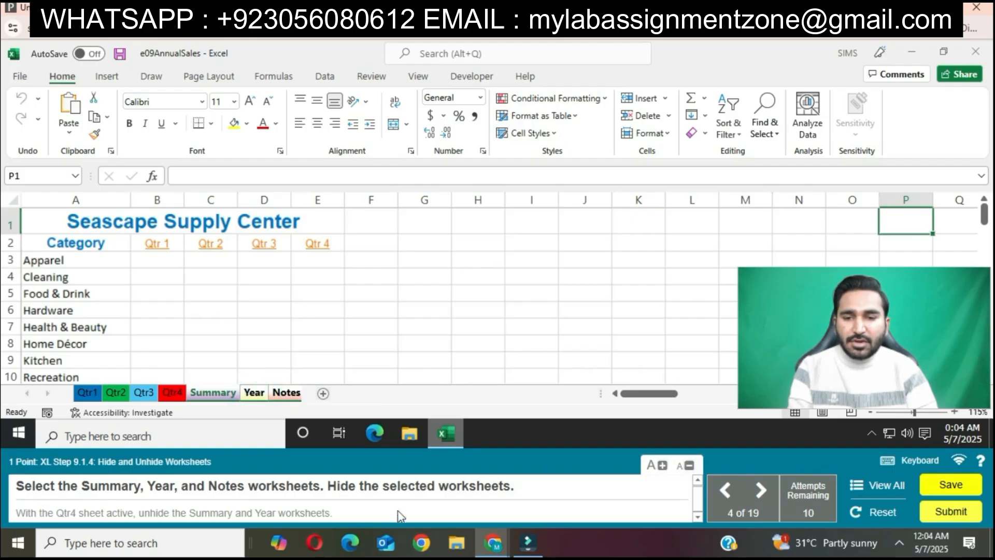
{"action": "right_click", "coordinate": [279, 398]}
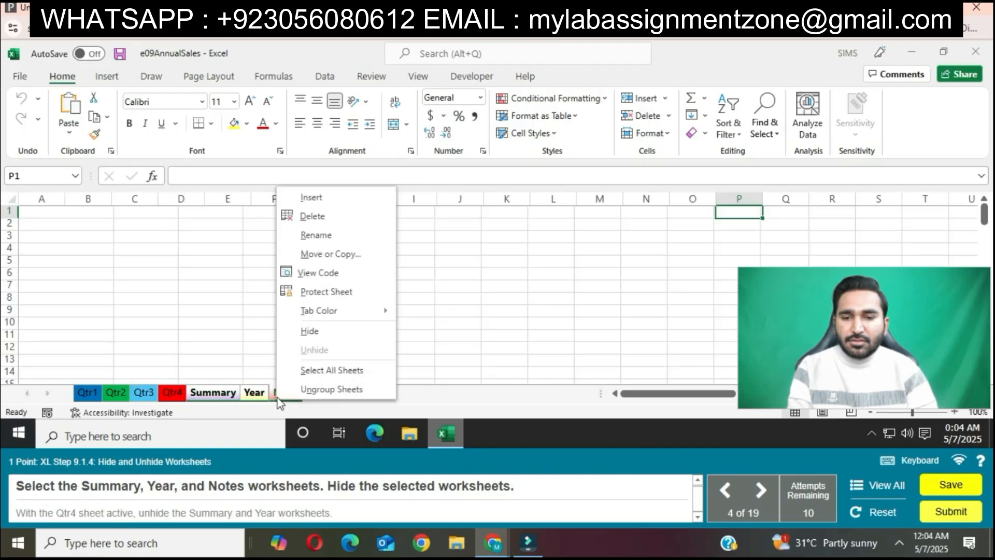
{"action": "left_click", "coordinate": [309, 331]}
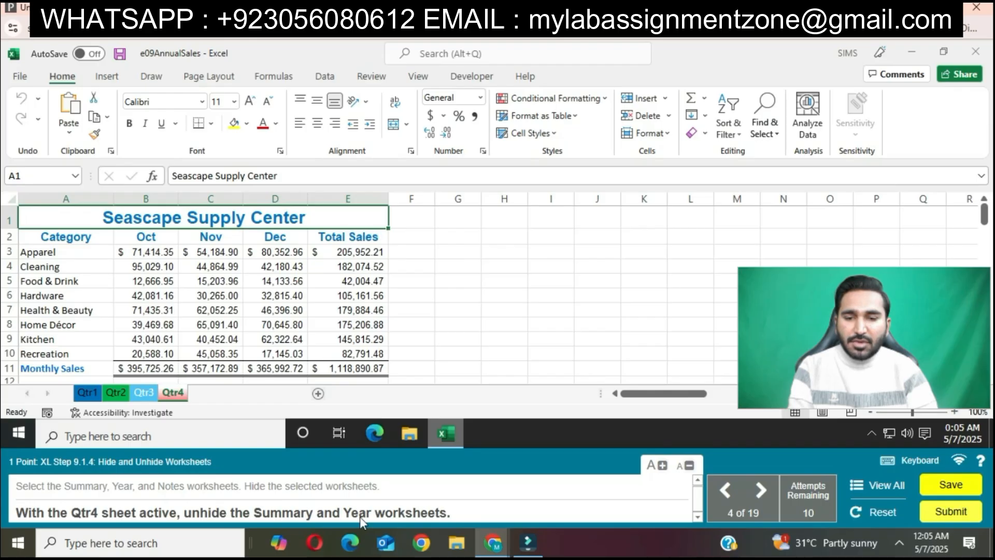
With the Qtr4 sheet active, unhide the Summary and Year worksheets together.
{"action": "right_click", "coordinate": [173, 392]}
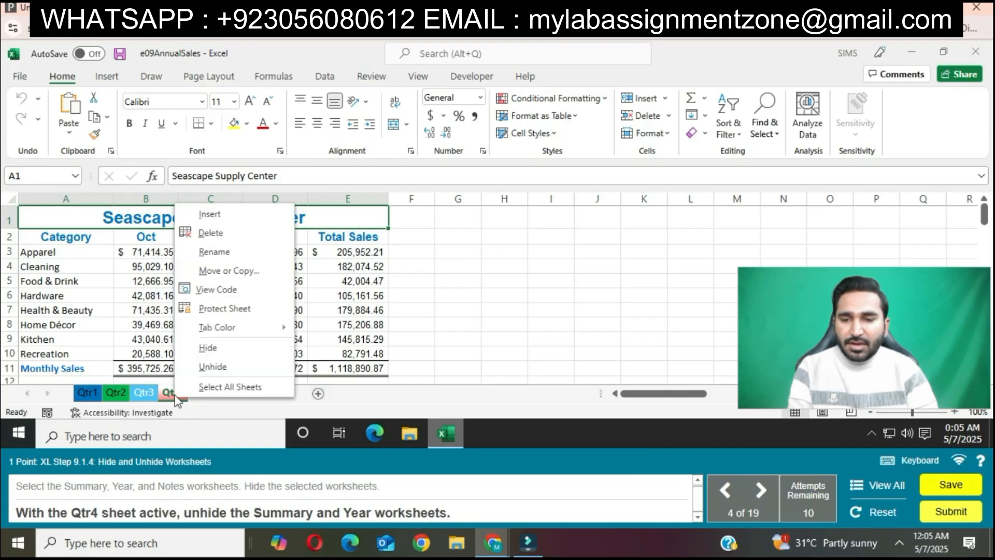
{"action": "left_click", "coordinate": [215, 369]}
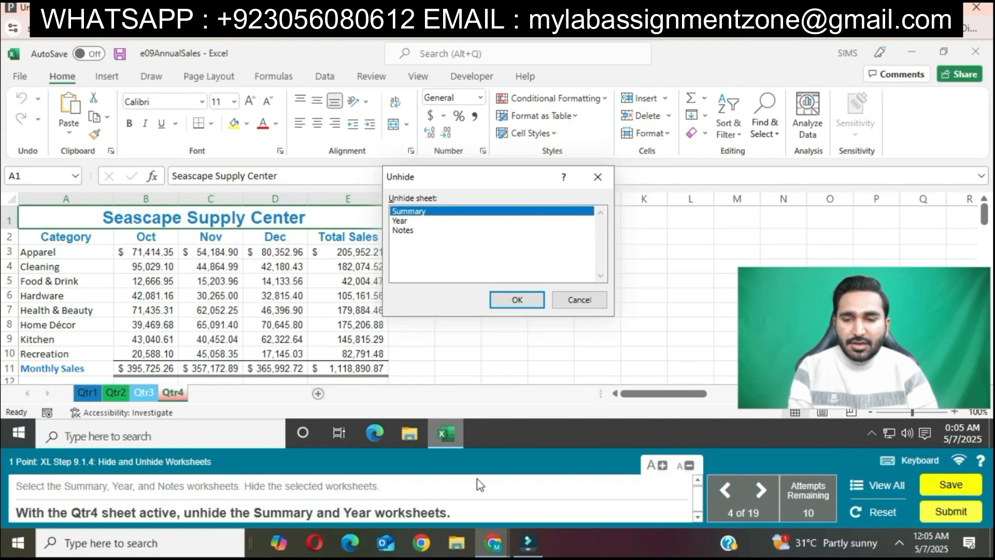
{"action": "left_click", "coordinate": [404, 230], "text": "ctrl"}
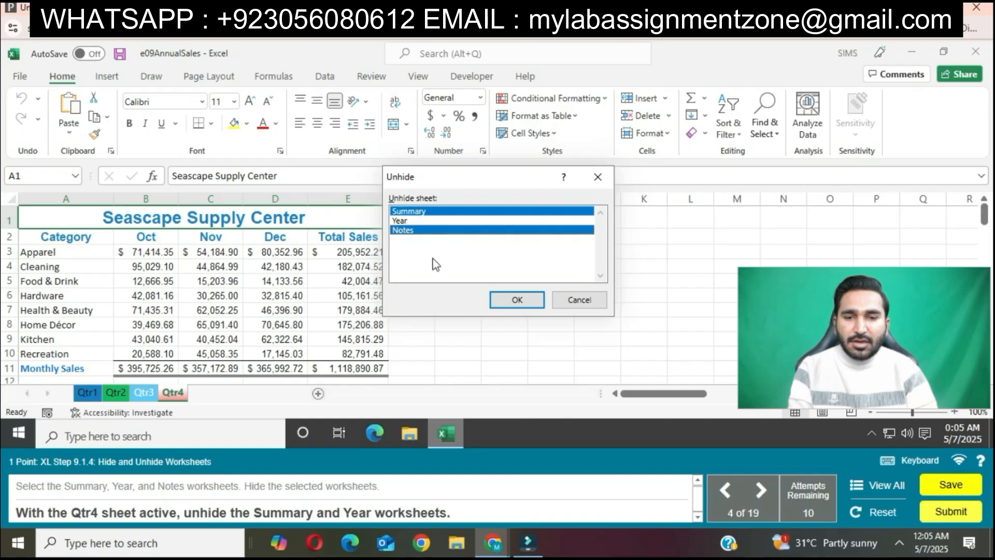
{"action": "left_click", "coordinate": [410, 229], "text": "ctrl"}
{"action": "left_click", "coordinate": [406, 220], "text": "ctrl"}
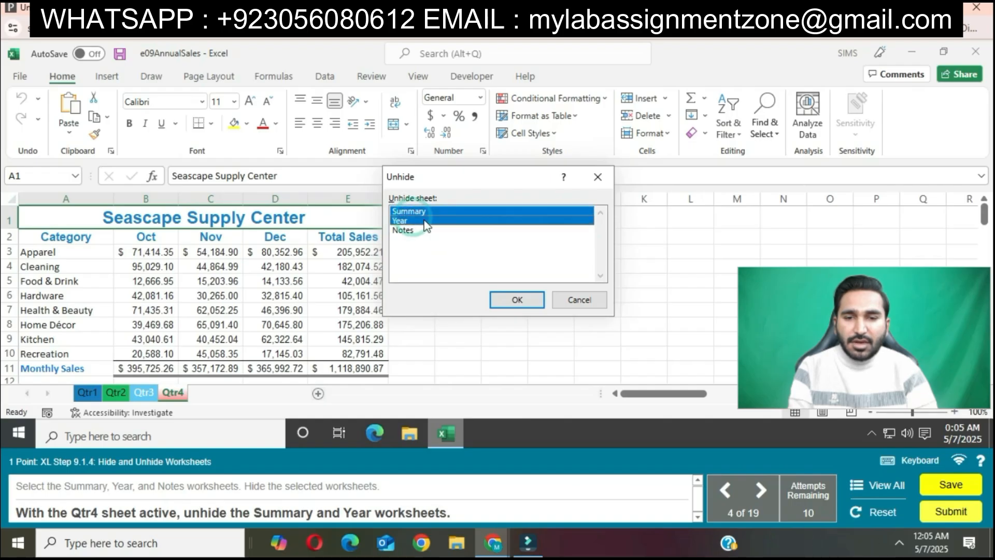
{"action": "left_click", "coordinate": [517, 300]}
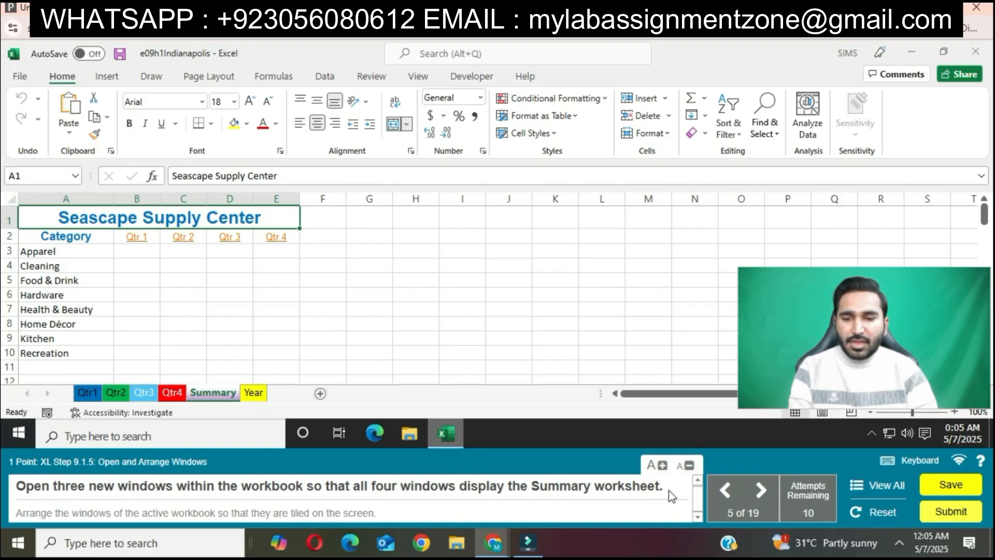
Open three new windows of the workbook, each displaying the Summary worksheet.
{"action": "left_click", "coordinate": [418, 76]}
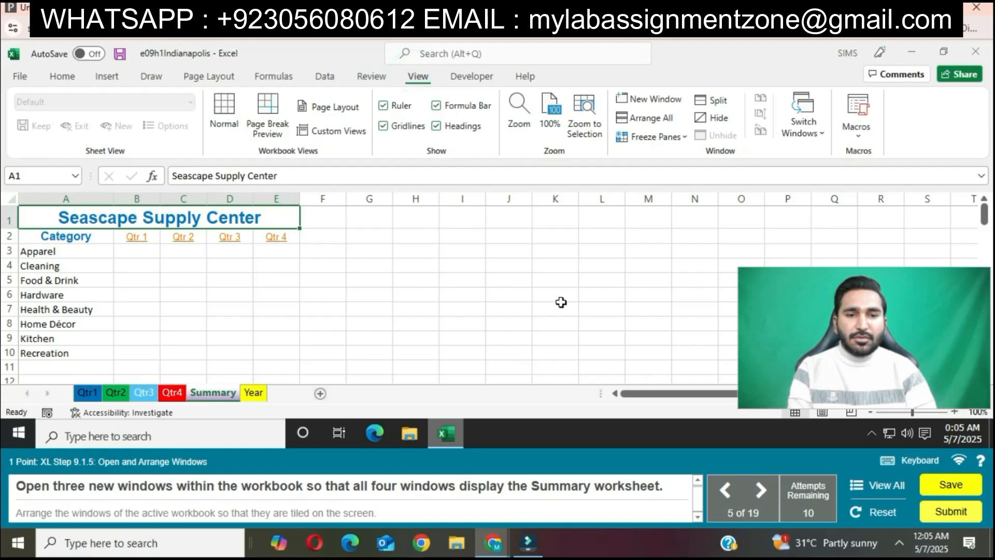
{"action": "left_click", "coordinate": [649, 99]}
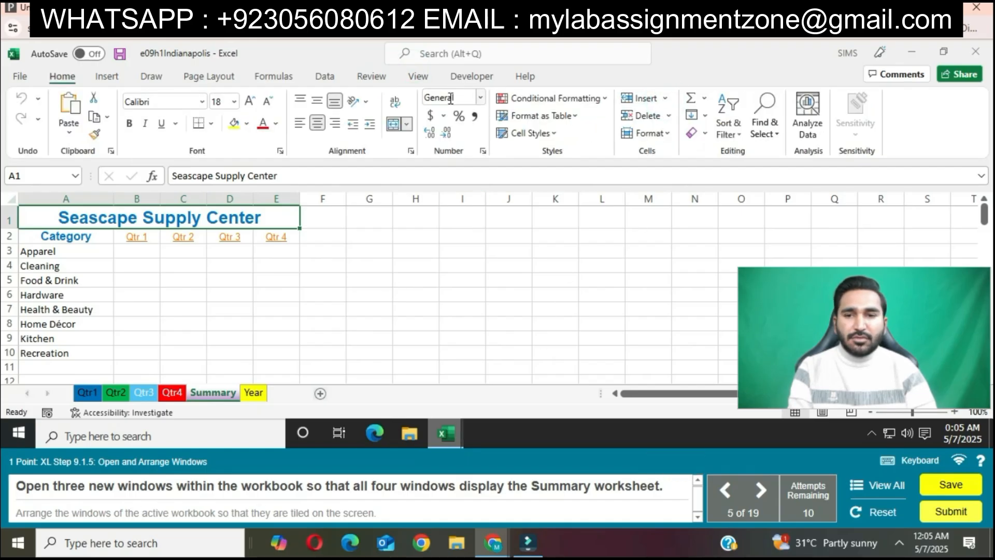
{"action": "left_click", "coordinate": [421, 76]}
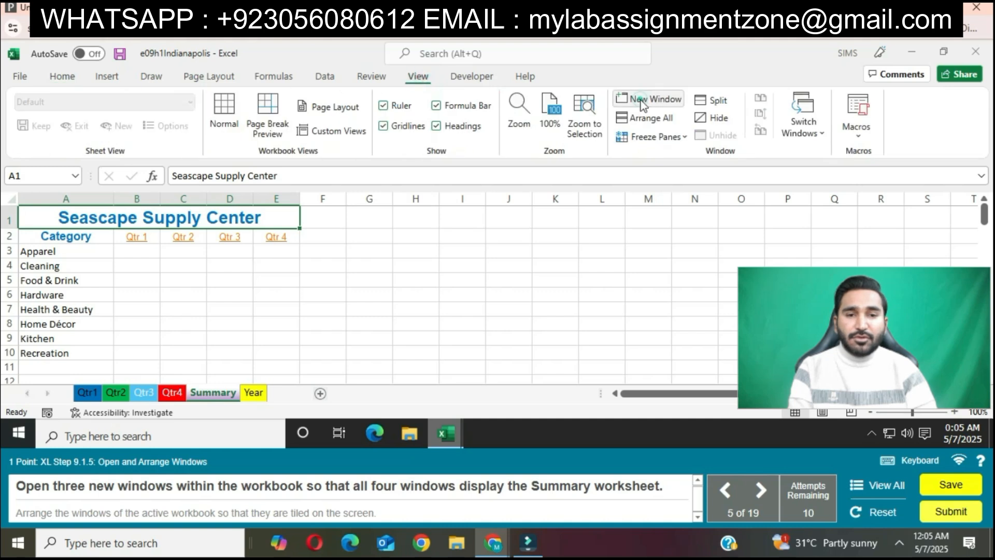
{"action": "left_click", "coordinate": [642, 101]}
{"action": "left_click", "coordinate": [420, 78]}
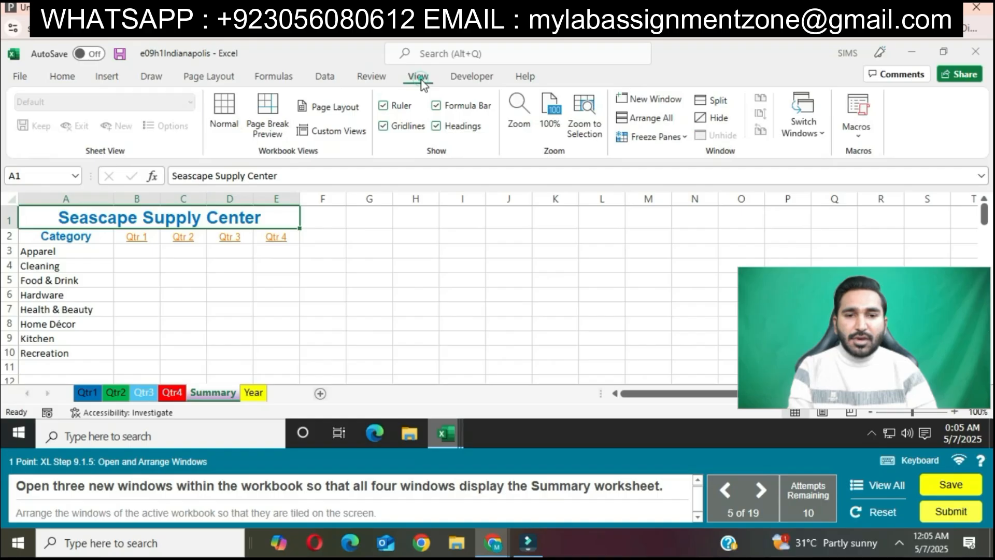
{"action": "left_click", "coordinate": [646, 99]}
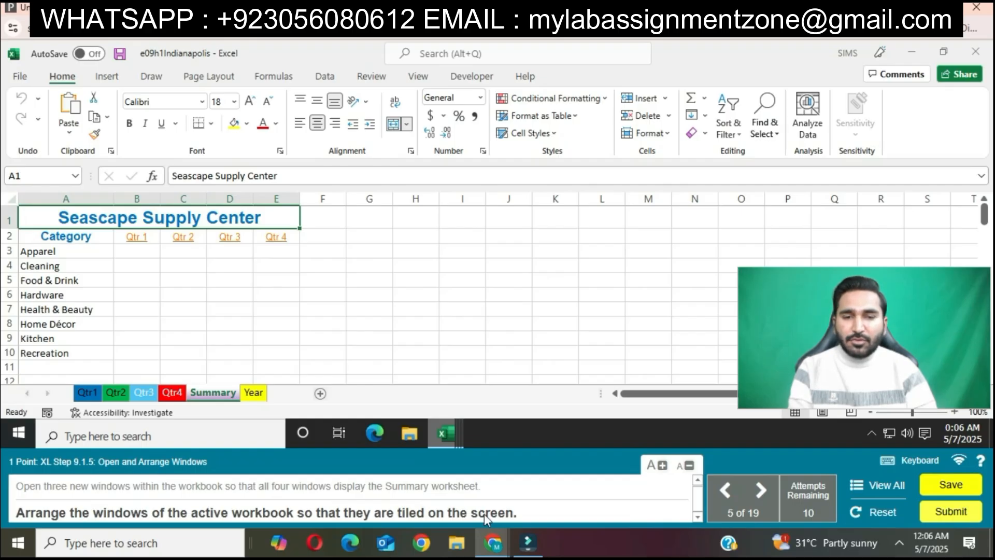
Arrange the windows of the active workbook only in the Tiled layout.
{"action": "left_click", "coordinate": [417, 78]}
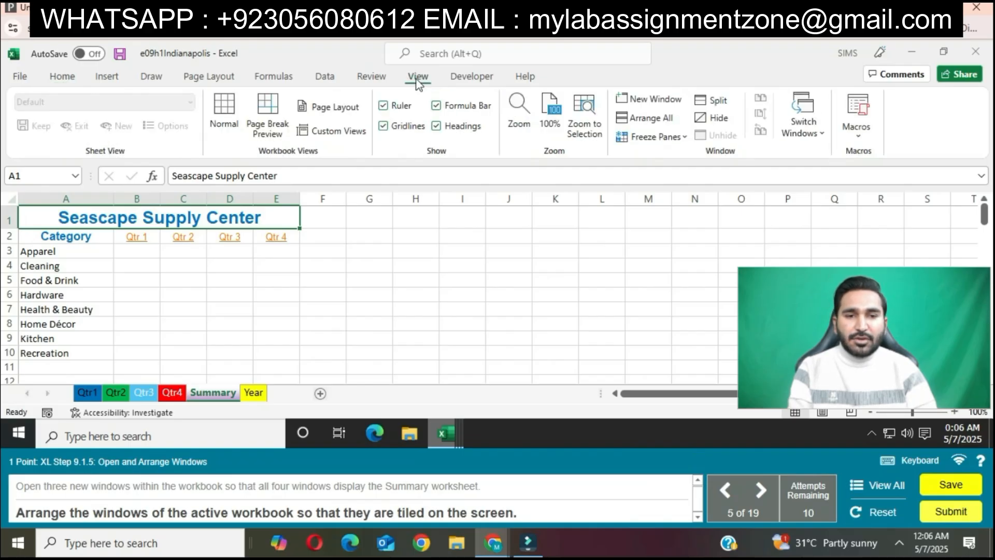
{"action": "left_click", "coordinate": [646, 118]}
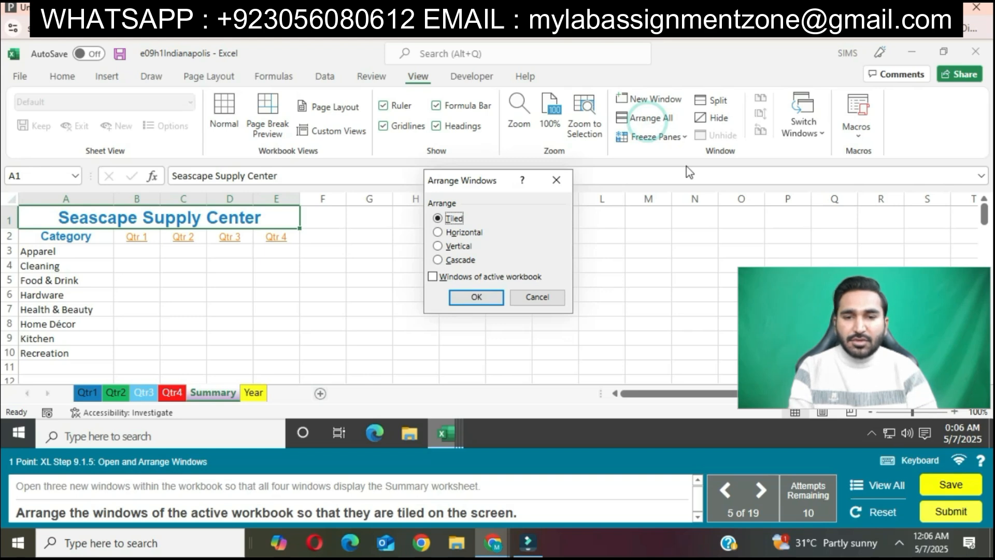
{"action": "left_click", "coordinate": [433, 276]}
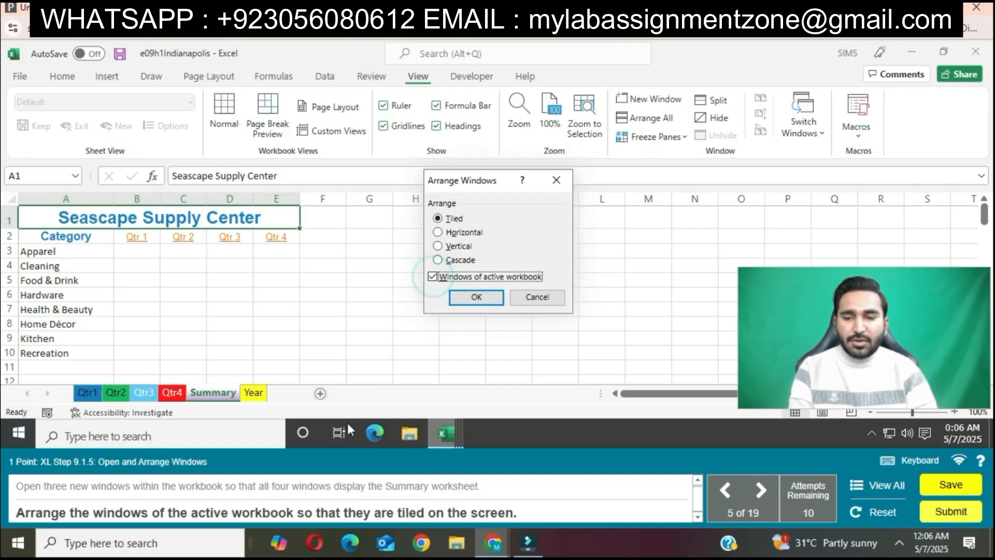
{"action": "left_click", "coordinate": [477, 297]}
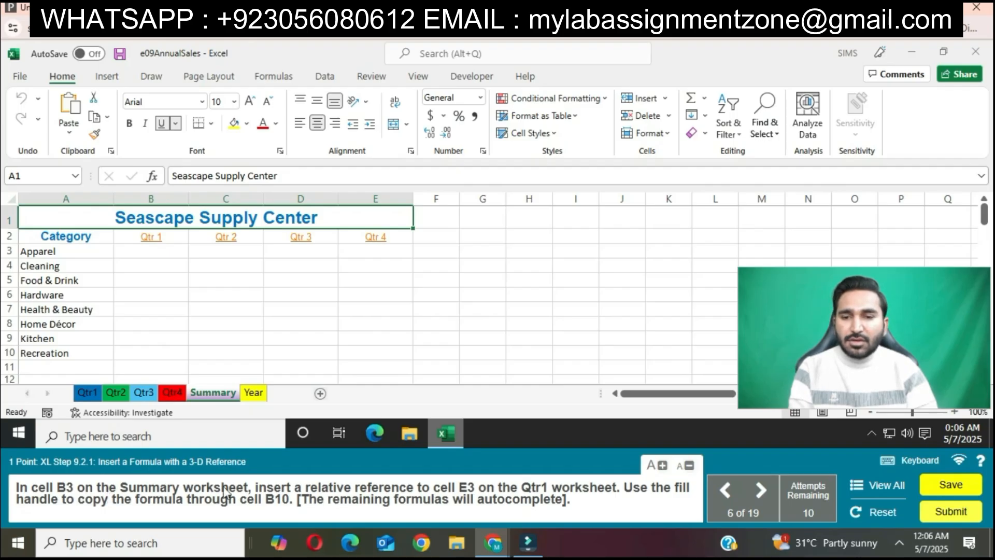
In Summary cell B3, enter a relative reference to cell E3 on the Qtr1 worksheet and fill it down through B10.
{"action": "left_click", "coordinate": [145, 250]}
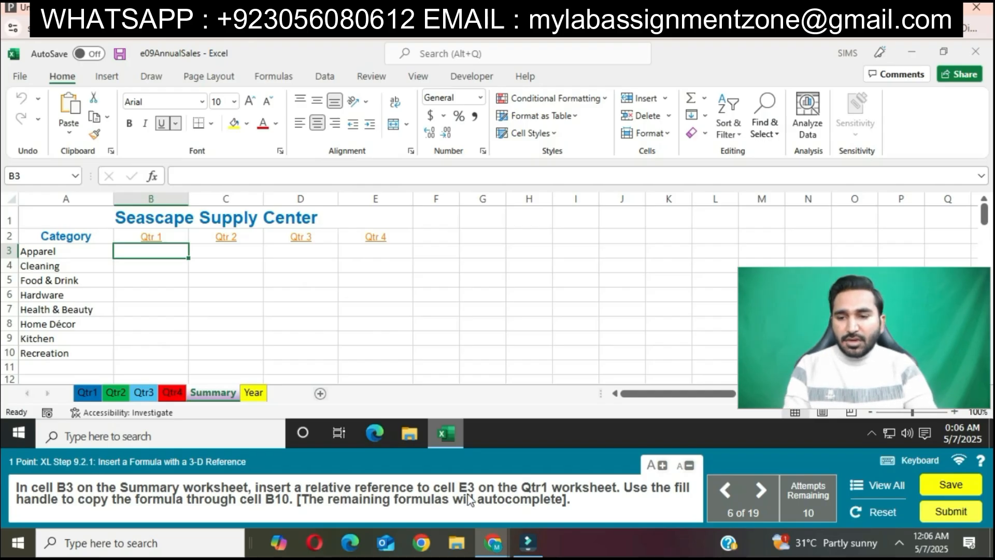
{"action": "type", "text": "="}
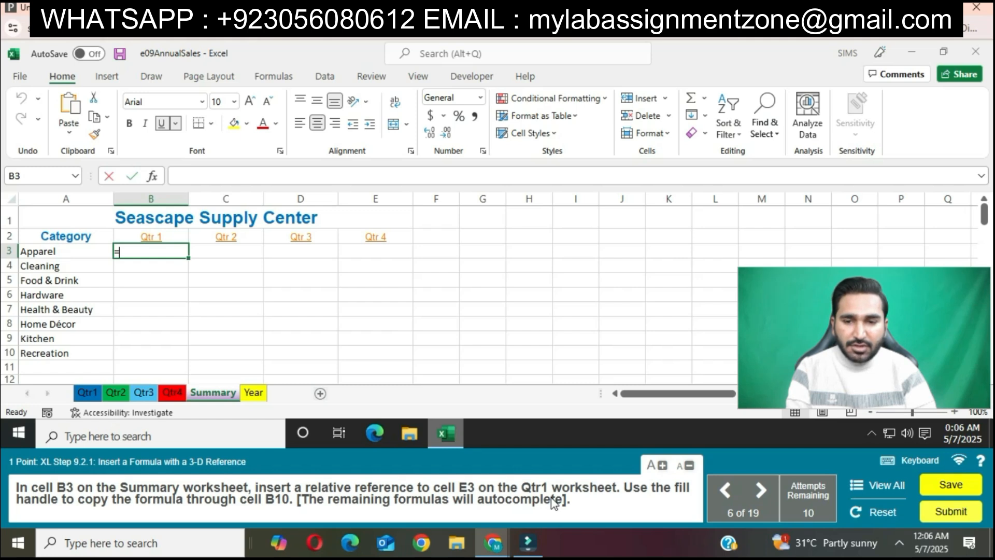
{"action": "left_click", "coordinate": [87, 392]}
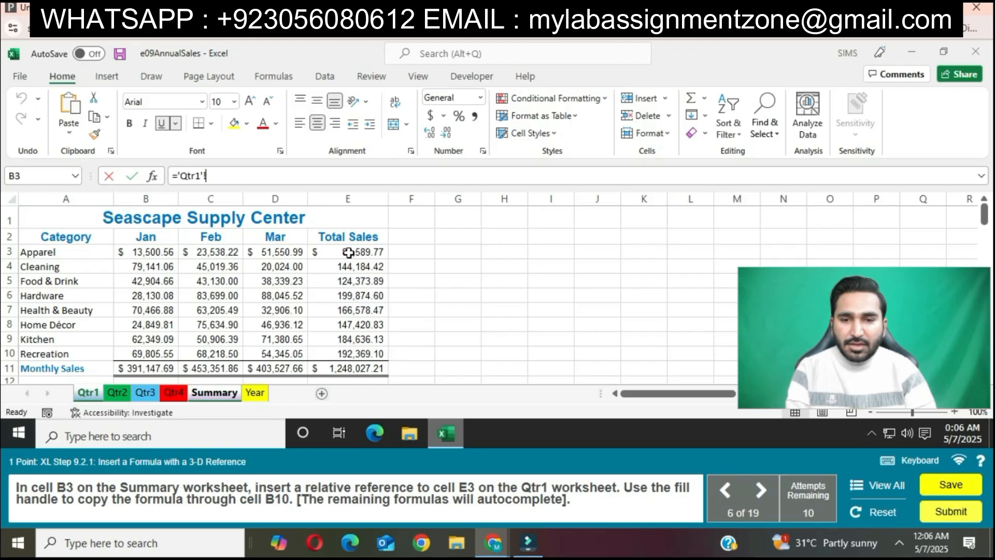
{"action": "left_click", "coordinate": [348, 253]}
{"action": "key", "text": "Return"}
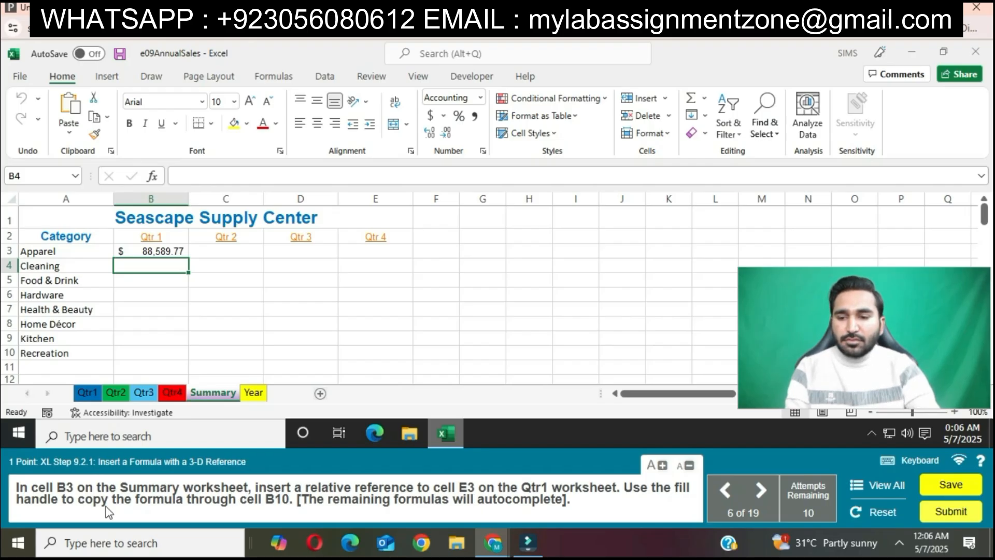
{"action": "left_click_drag", "start_coordinate": [197, 254], "coordinate": [185, 352]}
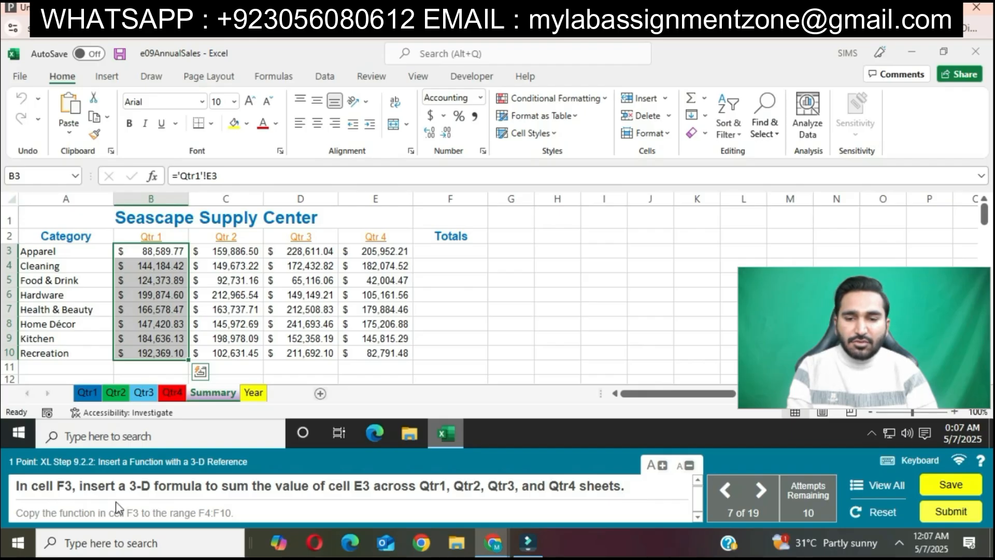
Begin a SUM formula in Summary cell F3 with cell E3 of the Qtr1 and Qtr2 worksheets as its first arguments.
{"action": "left_click", "coordinate": [450, 250]}
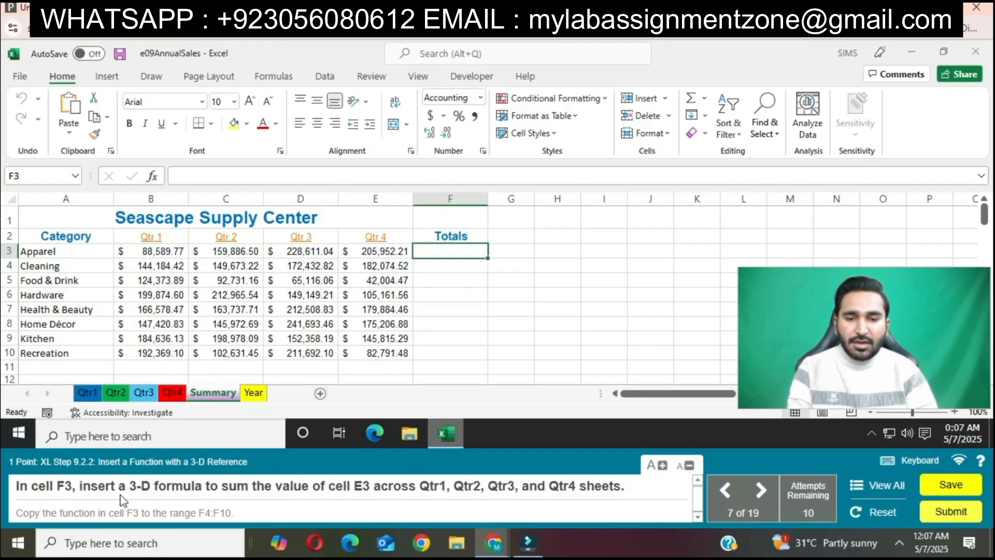
{"action": "type", "text": "=S"}
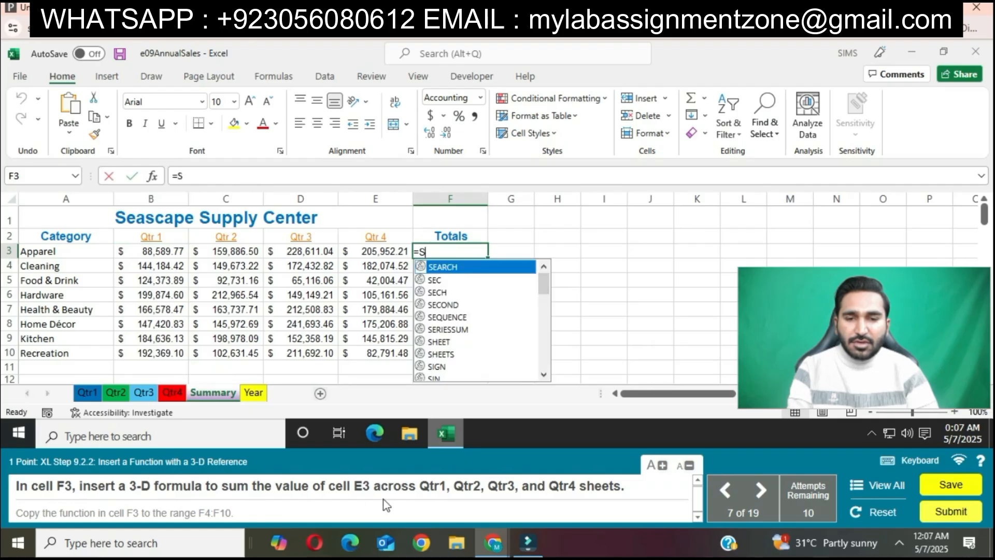
{"action": "type", "text": "UM("}
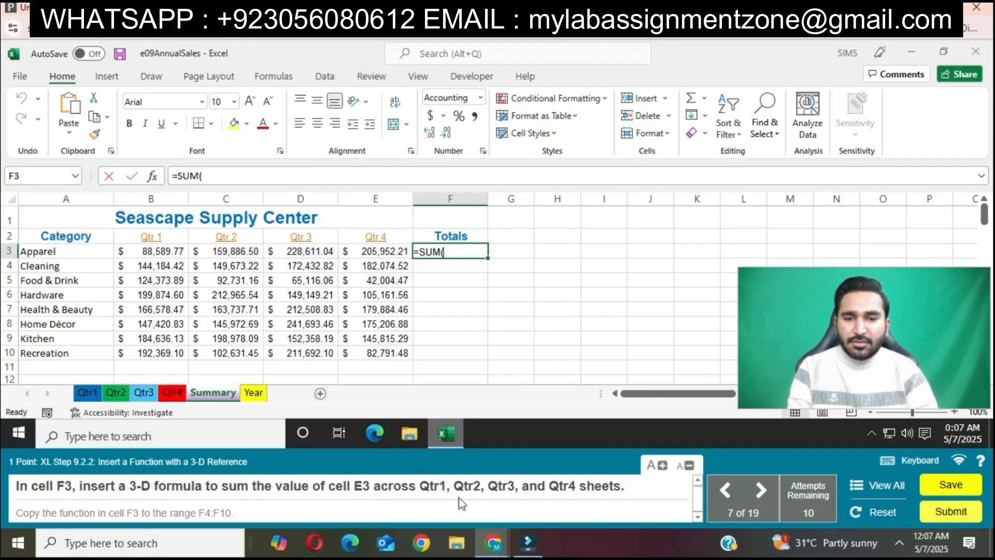
{"action": "left_click", "coordinate": [87, 393]}
{"action": "left_click", "coordinate": [329, 252]}
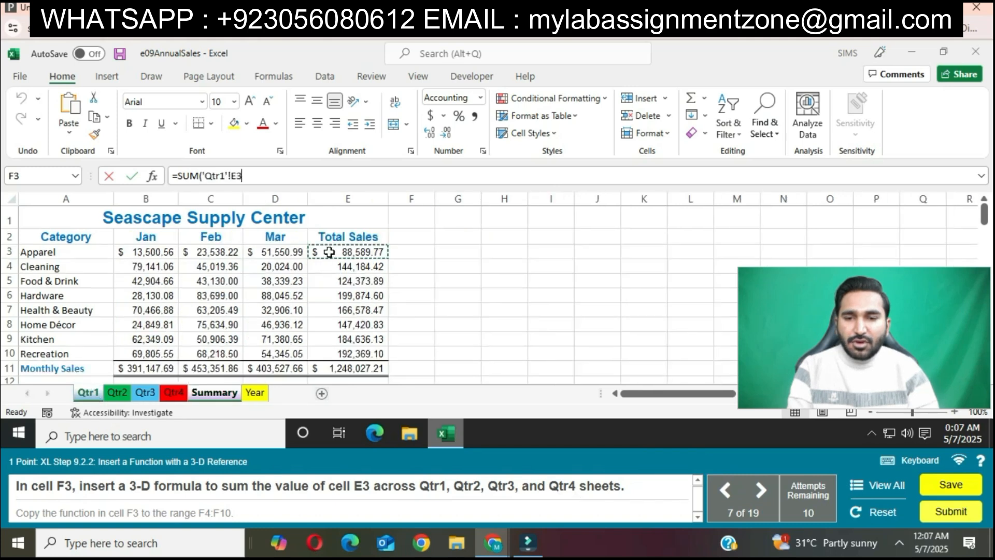
{"action": "type", "text": ","}
{"action": "left_click", "coordinate": [116, 393]}
{"action": "left_click", "coordinate": [340, 252]}
{"action": "type", "text": ",'Qtr3'!"}
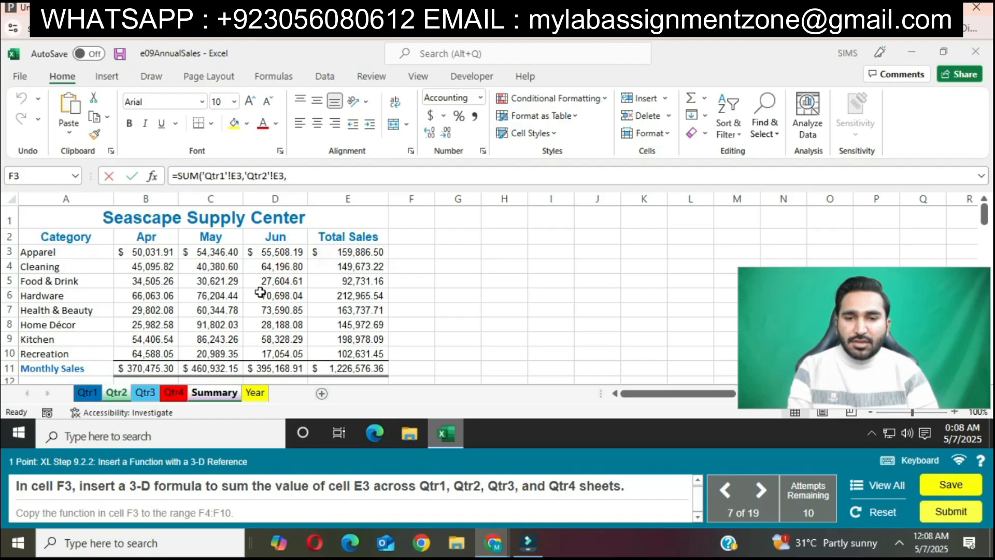
Complete the F3 SUM formula with cell E3 of the Qtr3 and Qtr4 worksheets, and copy it to F4:F10.
{"action": "left_click", "coordinate": [145, 392]}
{"action": "left_click", "coordinate": [322, 250]}
{"action": "type", "text": ","}
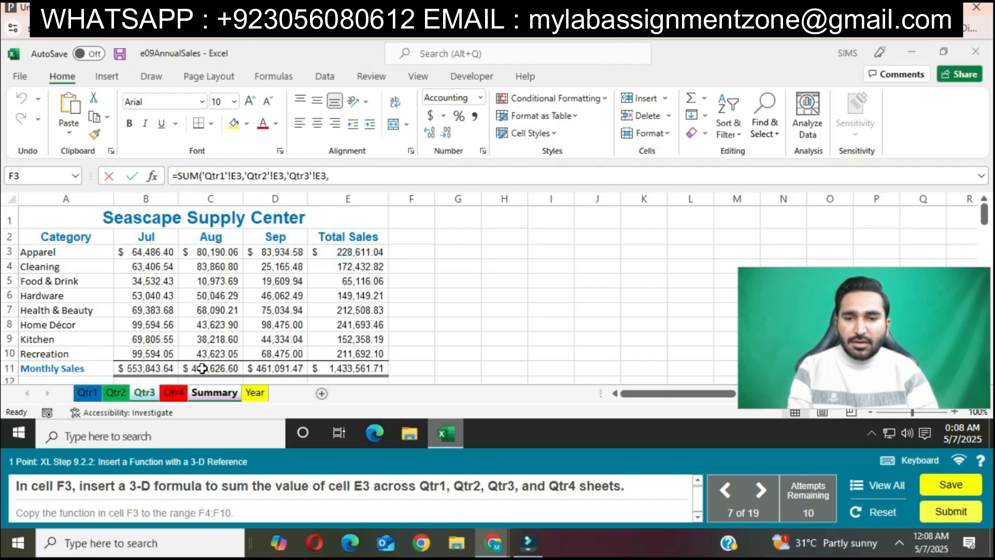
{"action": "left_click", "coordinate": [176, 392]}
{"action": "left_click", "coordinate": [350, 249]}
{"action": "type", "text": ")"}
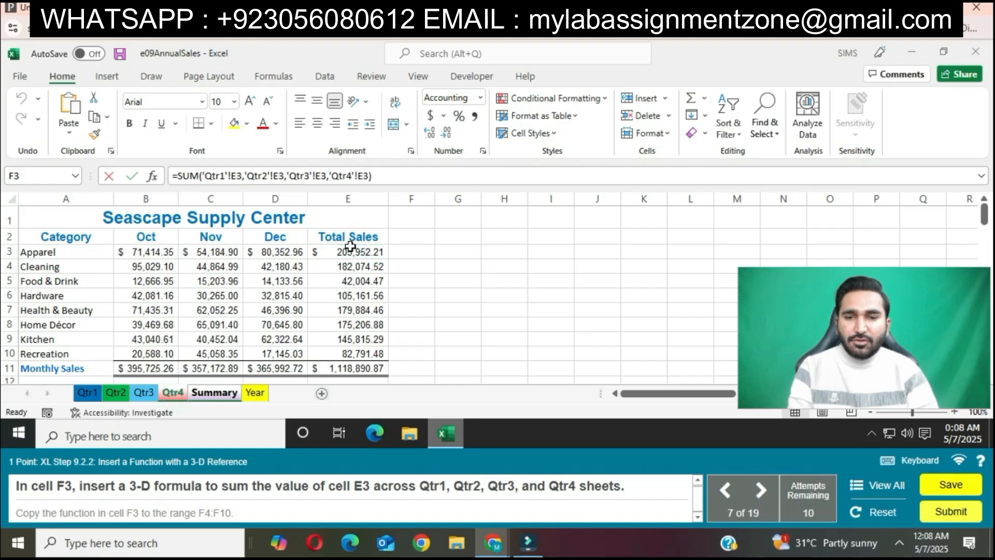
{"action": "key", "text": "Return"}
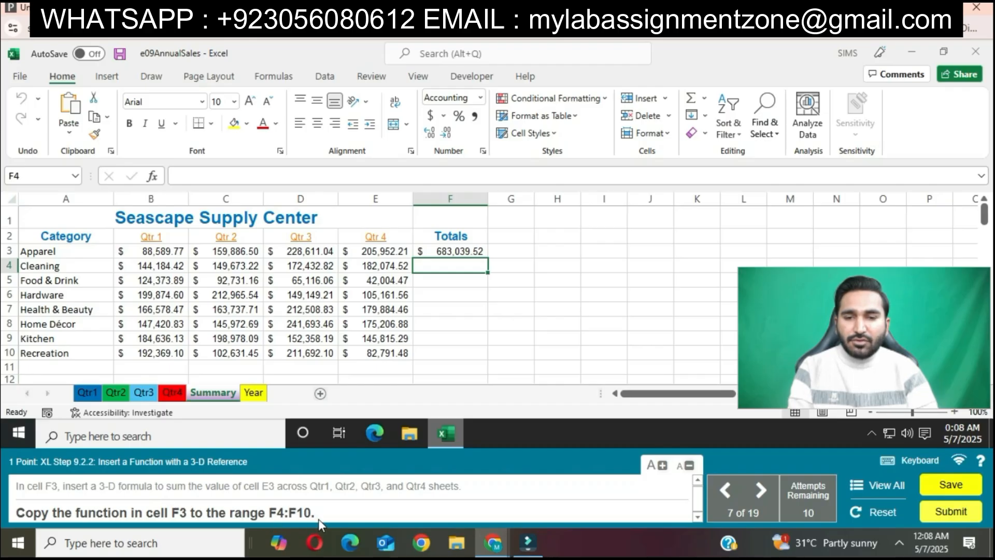
{"action": "left_click", "coordinate": [482, 254]}
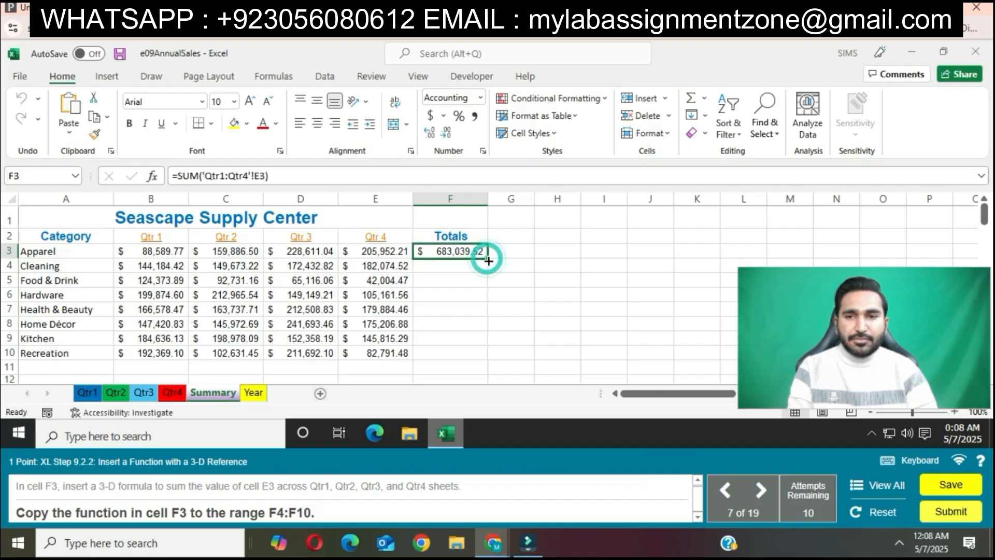
{"action": "left_click_drag", "start_coordinate": [488, 257], "coordinate": [477, 351]}
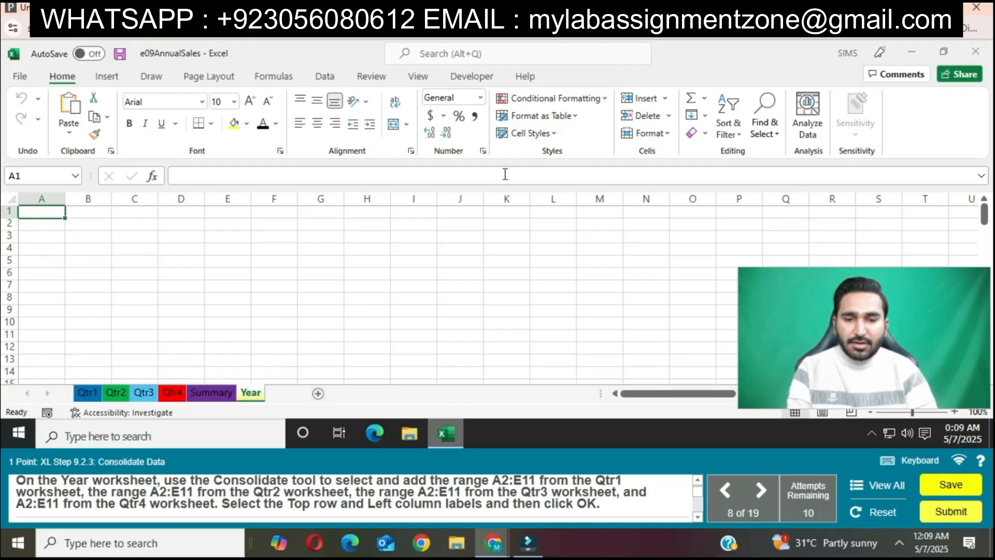
Start a Sum consolidation on the Year worksheet and add range A2:E11 of the Qtr1 worksheet as its first reference.
{"action": "left_click", "coordinate": [325, 76]}
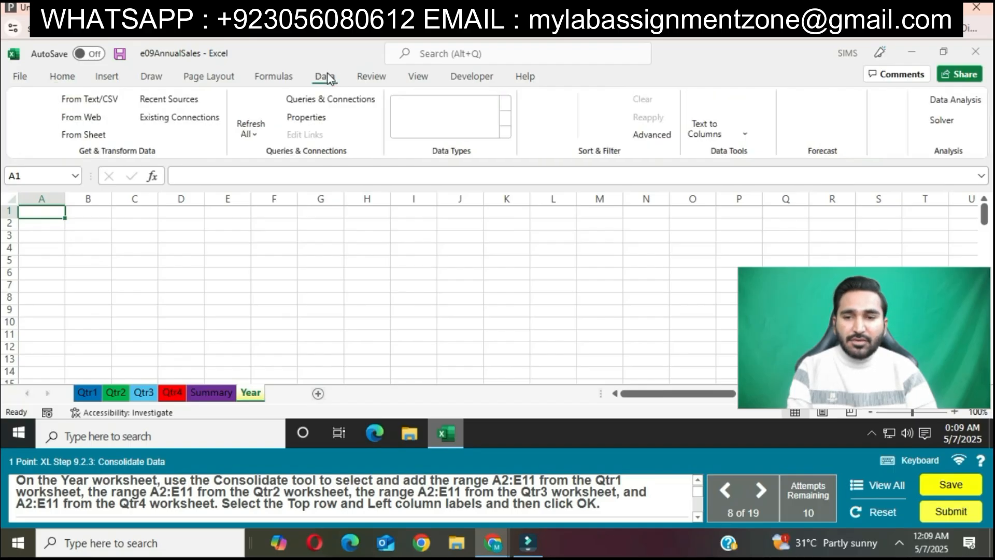
{"action": "left_click", "coordinate": [757, 99]}
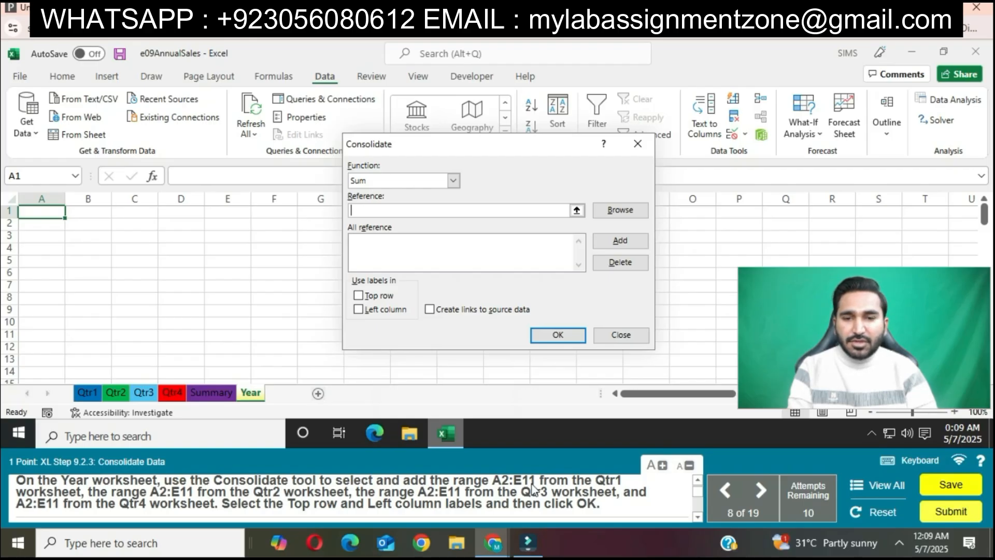
{"action": "left_click", "coordinate": [87, 393]}
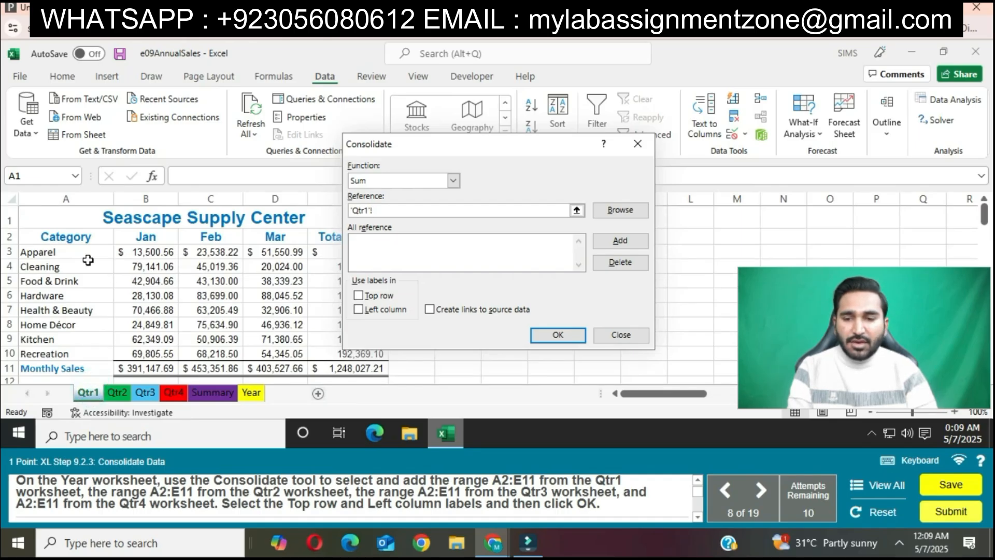
{"action": "left_click_drag", "start_coordinate": [78, 236], "coordinate": [358, 364]}
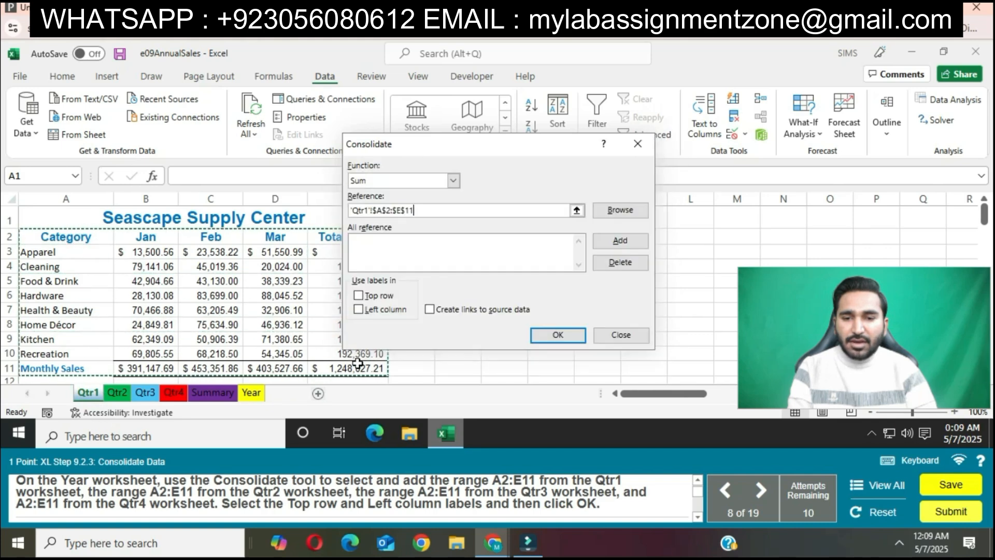
{"action": "left_click", "coordinate": [620, 241]}
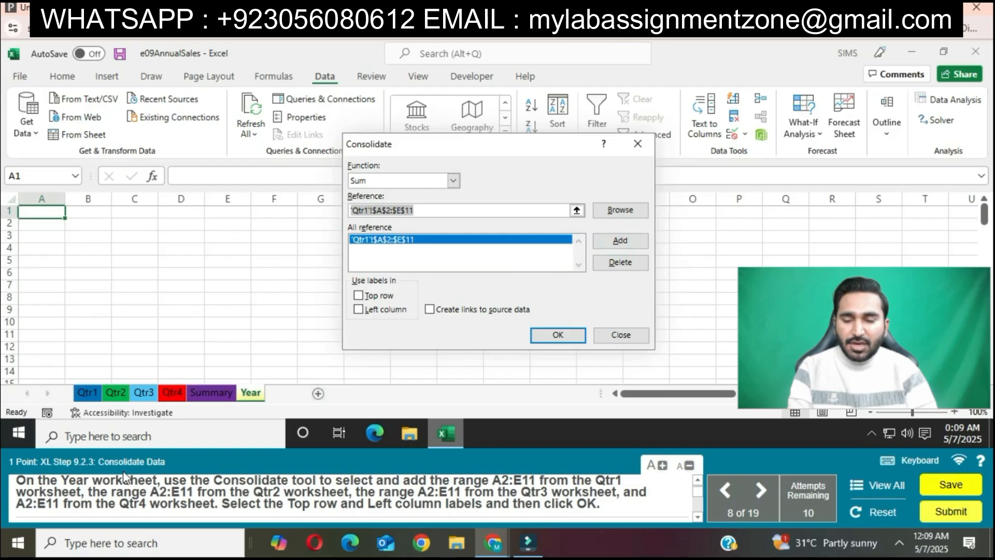
Add range A2:E11 of the Qtr2, Qtr3 and Qtr4 worksheets as further references in the consolidation.
{"action": "left_click", "coordinate": [115, 392]}
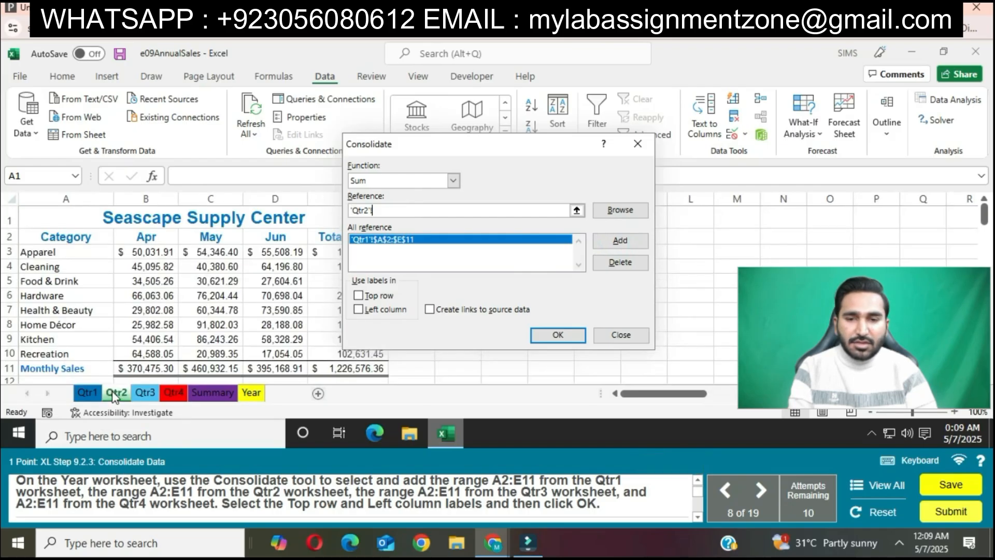
{"action": "left_click_drag", "start_coordinate": [51, 239], "coordinate": [322, 362]}
{"action": "left_click", "coordinate": [620, 241]}
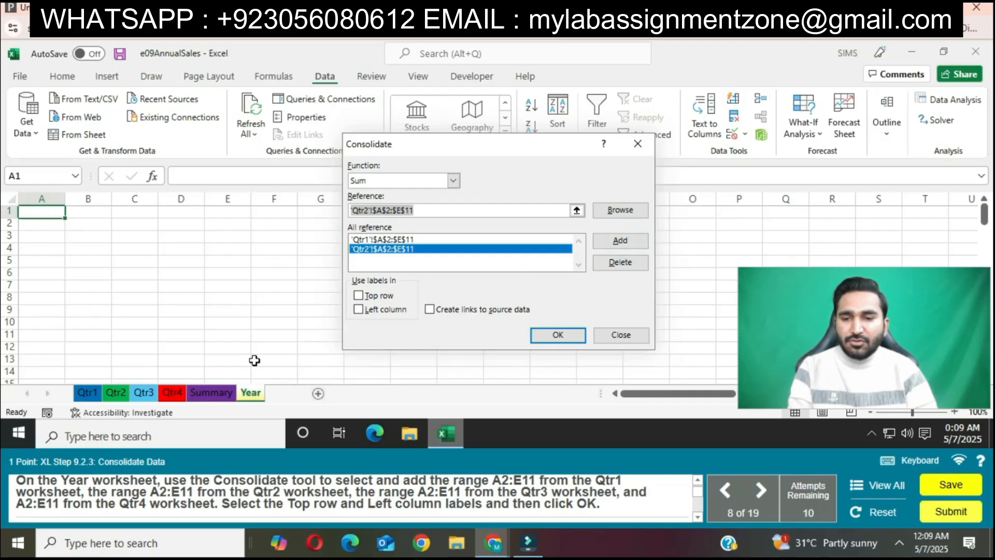
{"action": "left_click", "coordinate": [144, 392]}
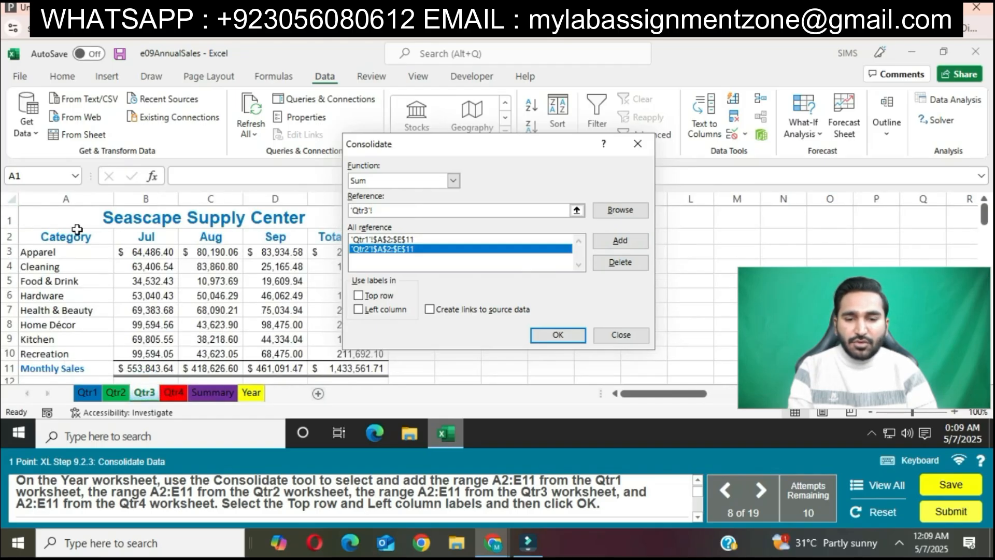
{"action": "left_click_drag", "start_coordinate": [77, 229], "coordinate": [381, 369]}
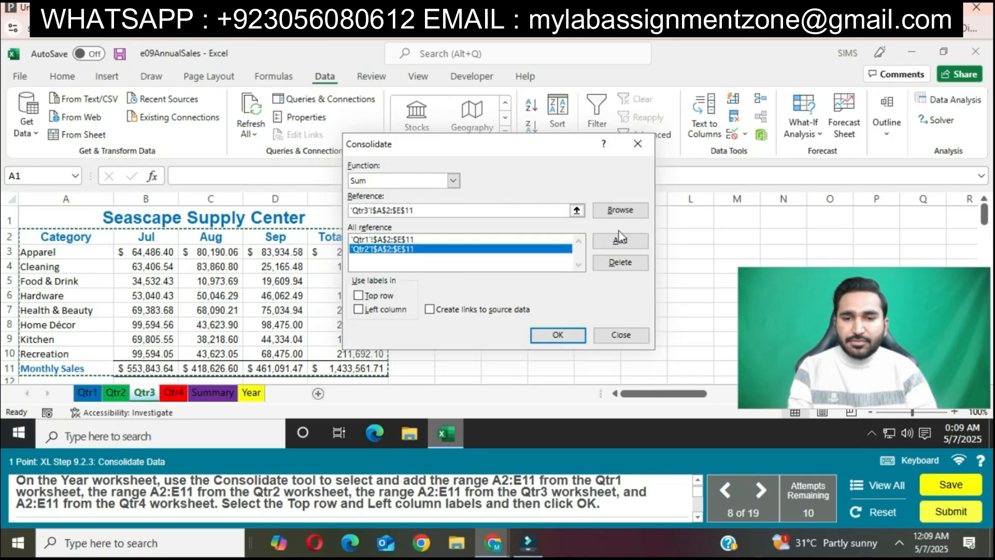
{"action": "left_click", "coordinate": [624, 240]}
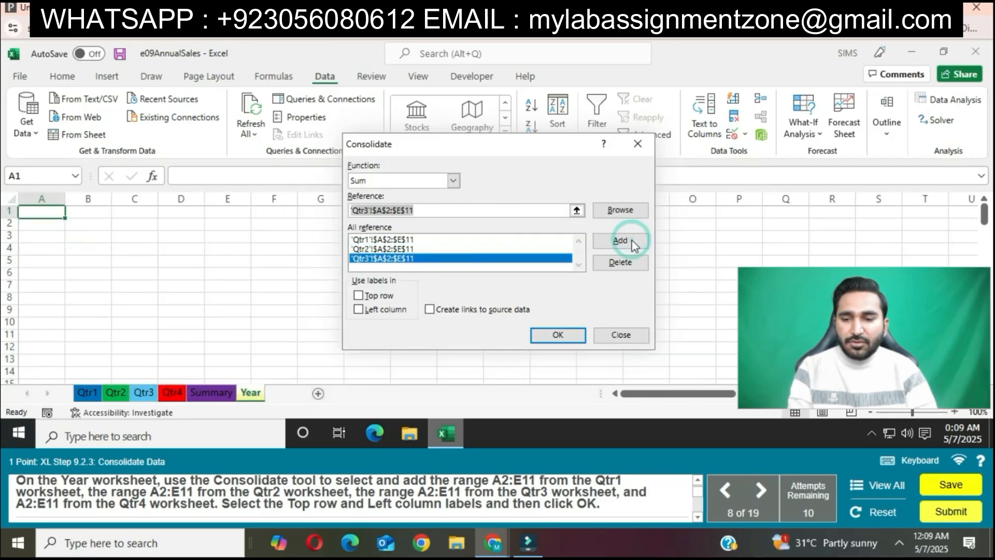
{"action": "left_click", "coordinate": [172, 393]}
{"action": "left_click_drag", "start_coordinate": [77, 229], "coordinate": [381, 369]}
{"action": "left_click", "coordinate": [620, 240]}
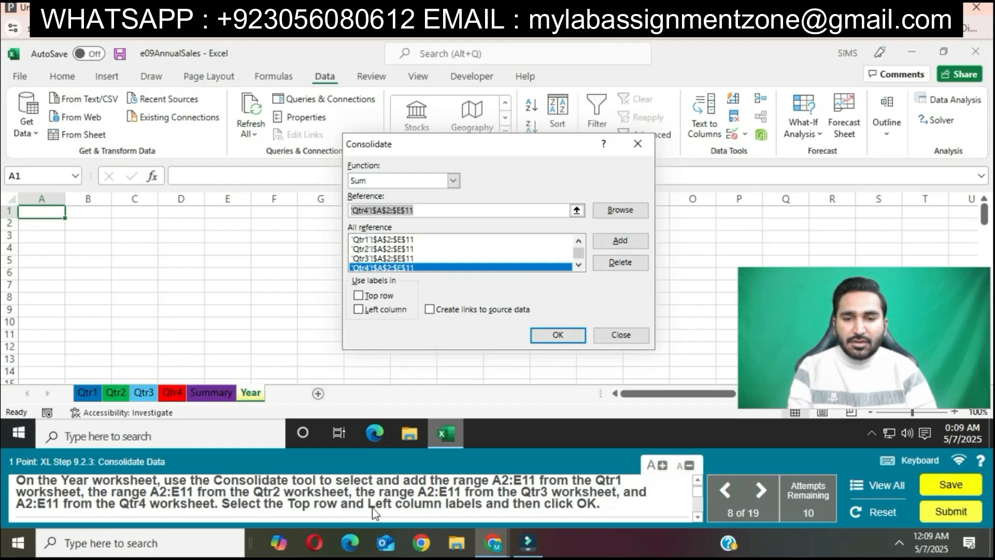
Use the top row and left column as labels and run the consolidation on the Year worksheet.
{"action": "left_click", "coordinate": [358, 296]}
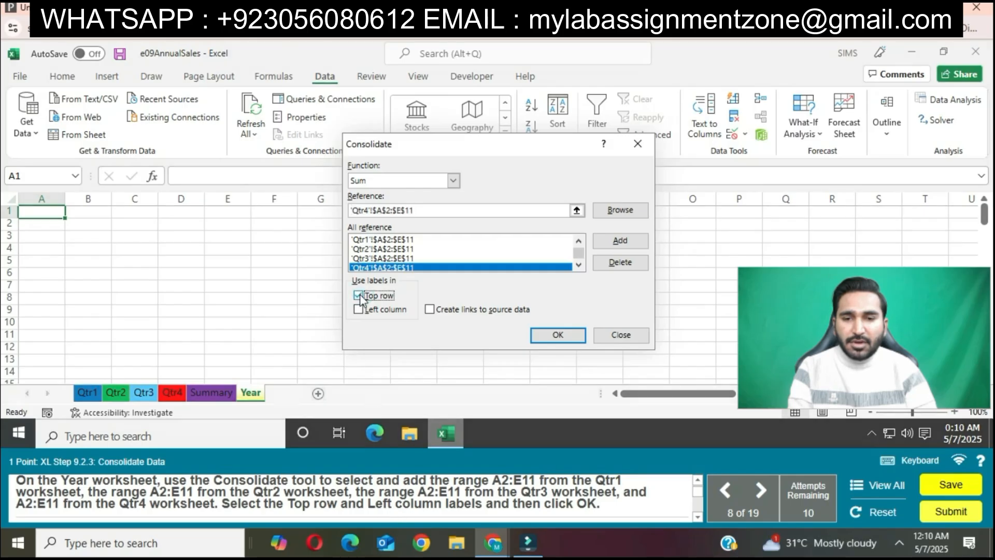
{"action": "left_click", "coordinate": [358, 310]}
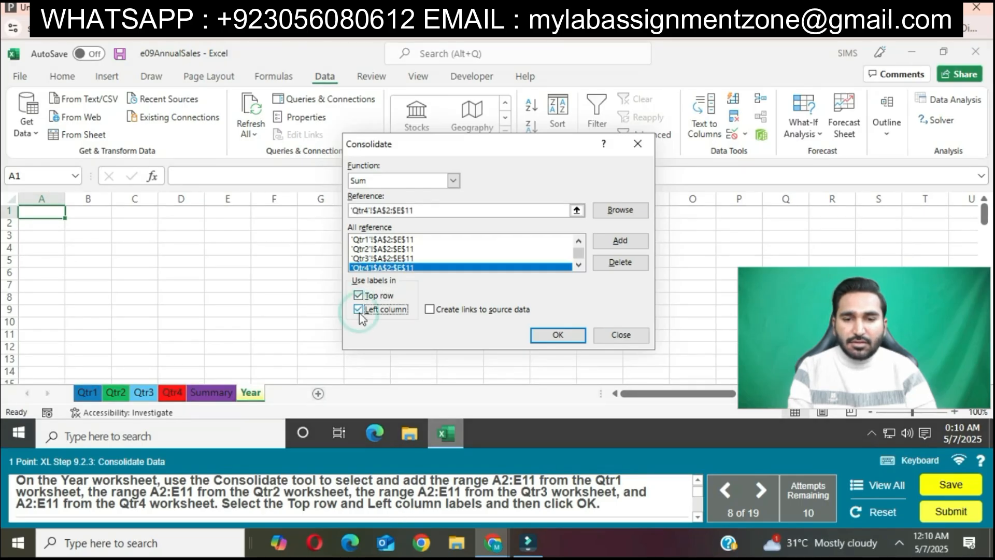
{"action": "left_click", "coordinate": [563, 337]}
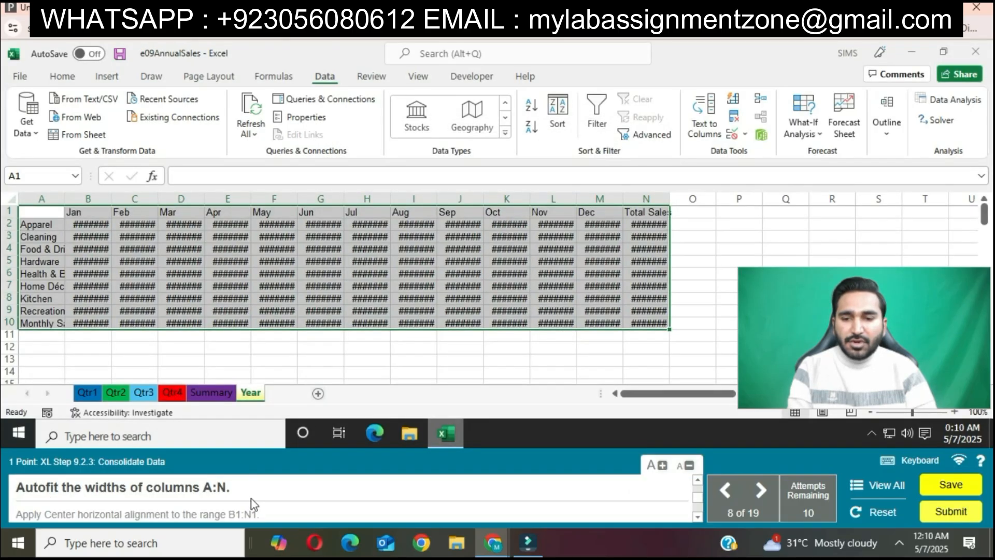
AutoFit the widths of columns A through N on the Year worksheet.
{"action": "left_click_drag", "start_coordinate": [41, 199], "coordinate": [638, 202]}
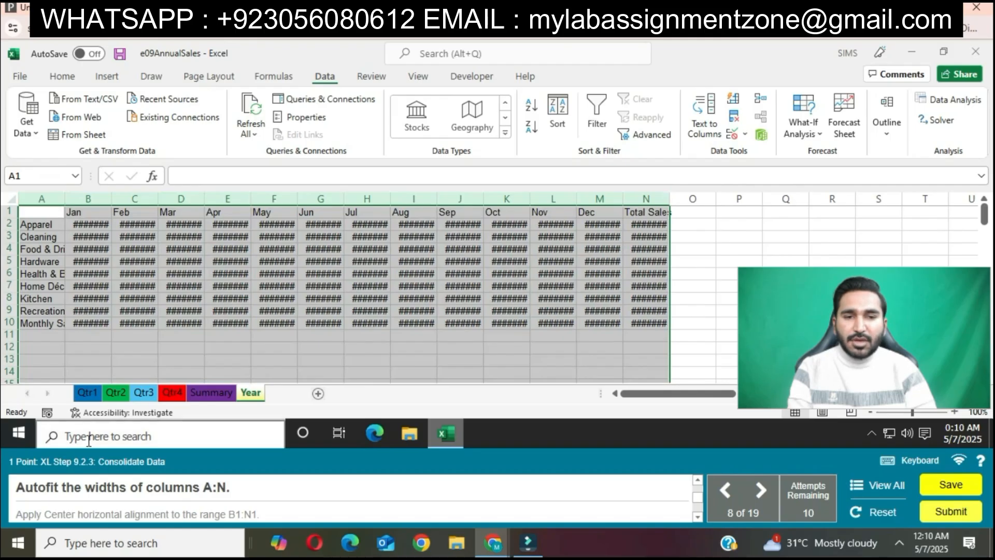
{"action": "left_click", "coordinate": [67, 78]}
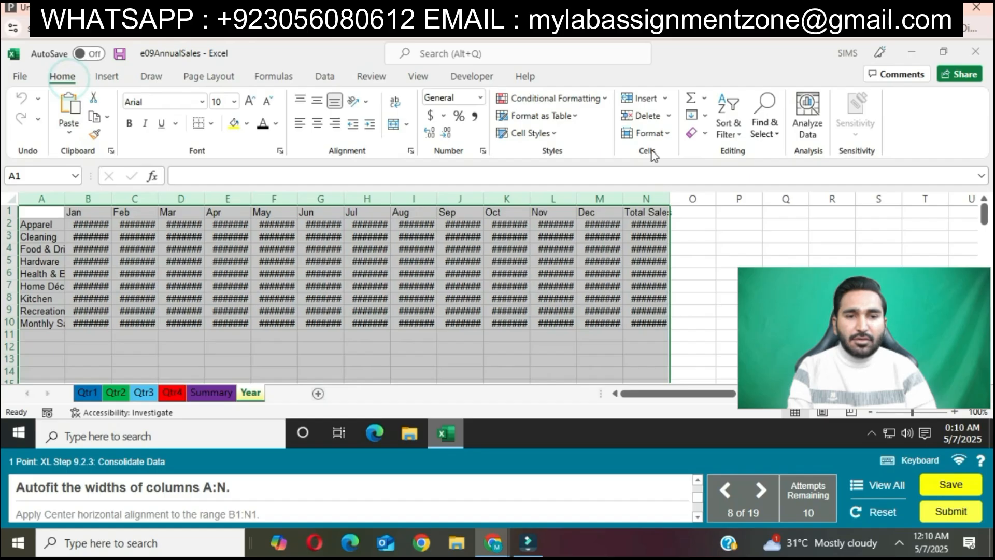
{"action": "left_click", "coordinate": [647, 133]}
{"action": "left_click", "coordinate": [677, 224]}
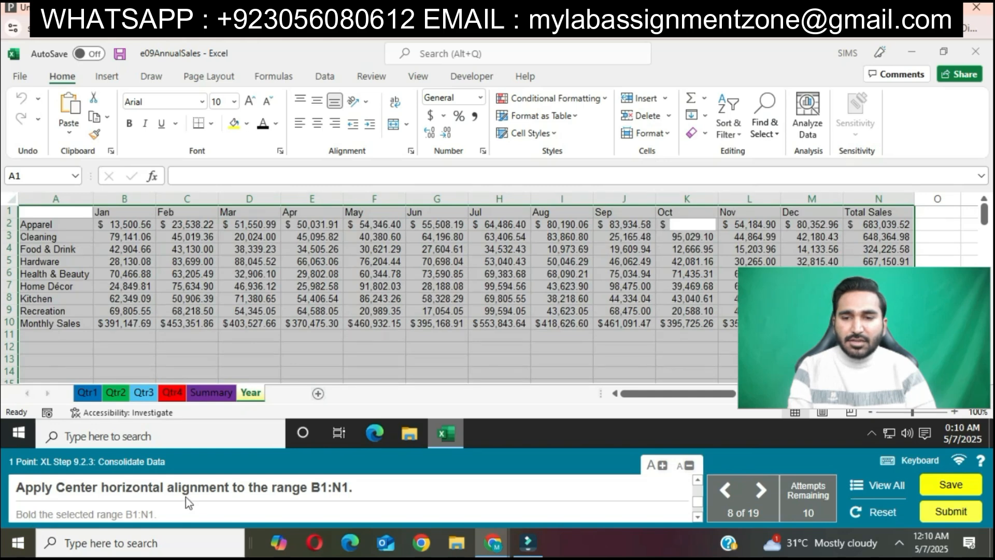
Center the headings in B1:N1 horizontally and make them bold.
{"action": "left_click", "coordinate": [136, 212]}
{"action": "left_click_drag", "start_coordinate": [570, 207], "coordinate": [893, 210]}
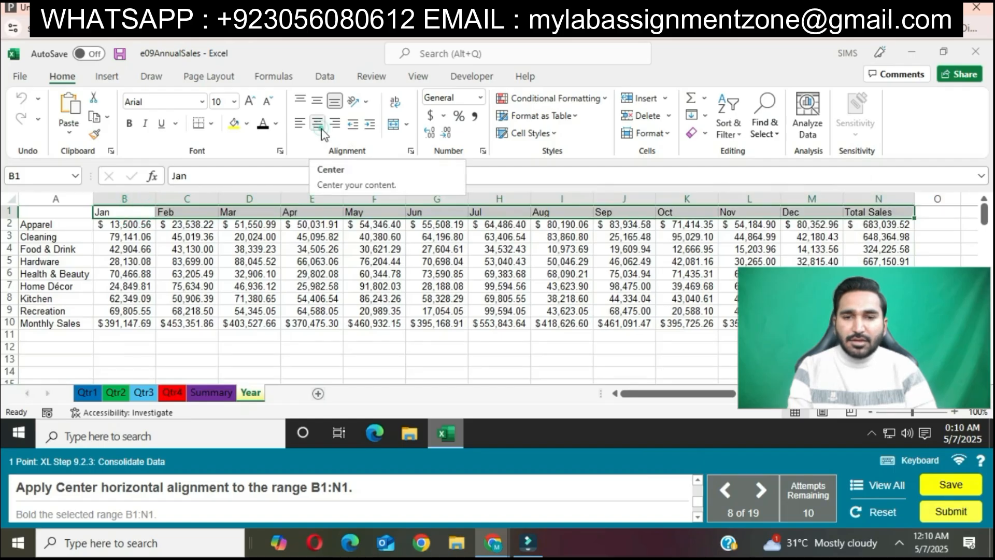
{"action": "left_click", "coordinate": [317, 123]}
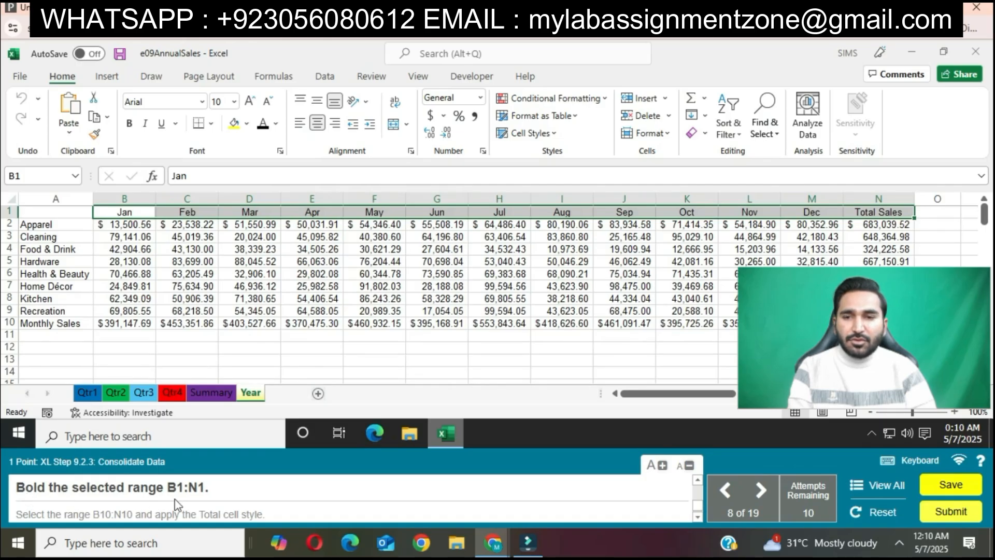
{"action": "left_click", "coordinate": [134, 130]}
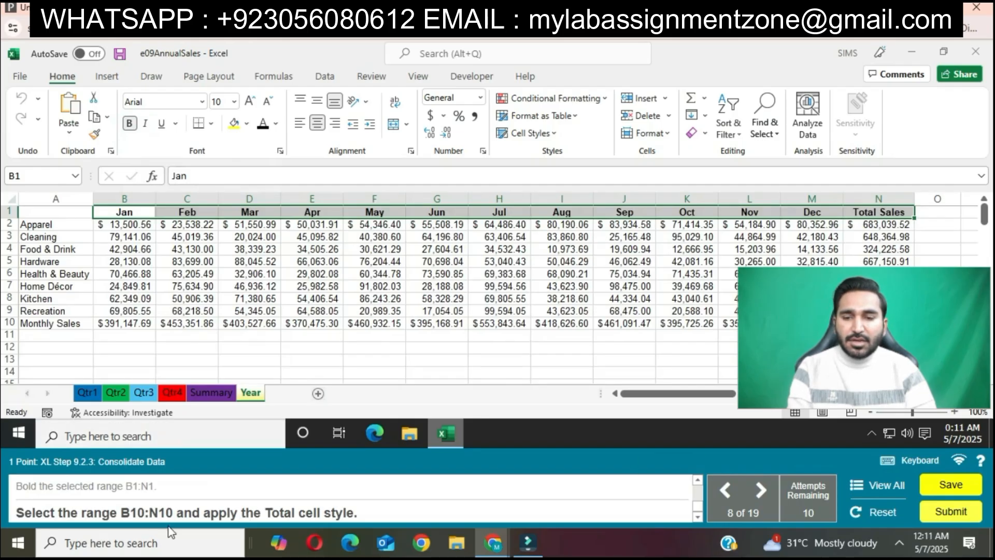
Apply the Total cell style to the Monthly Sales values in B10:N10.
{"action": "left_click_drag", "start_coordinate": [136, 323], "coordinate": [876, 323]}
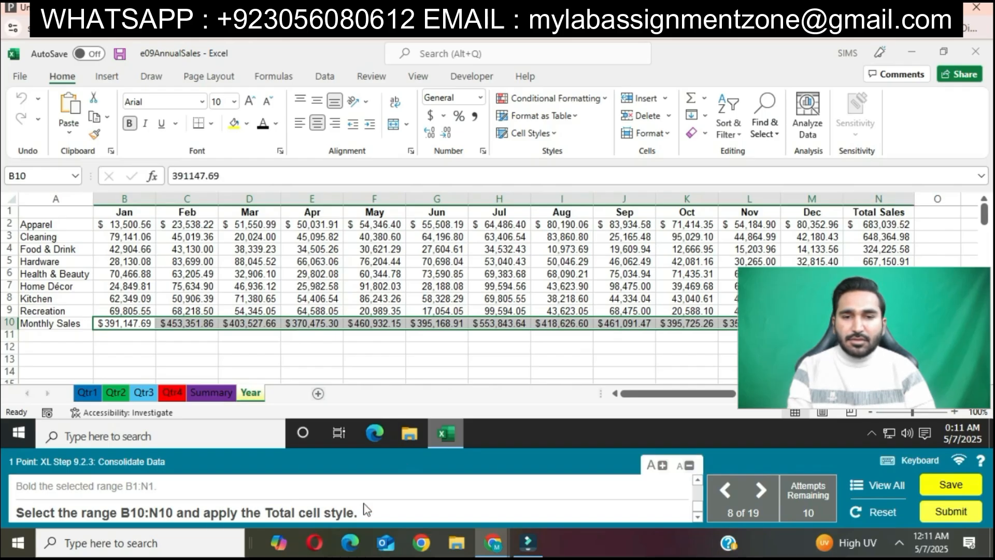
{"action": "left_click", "coordinate": [556, 133]}
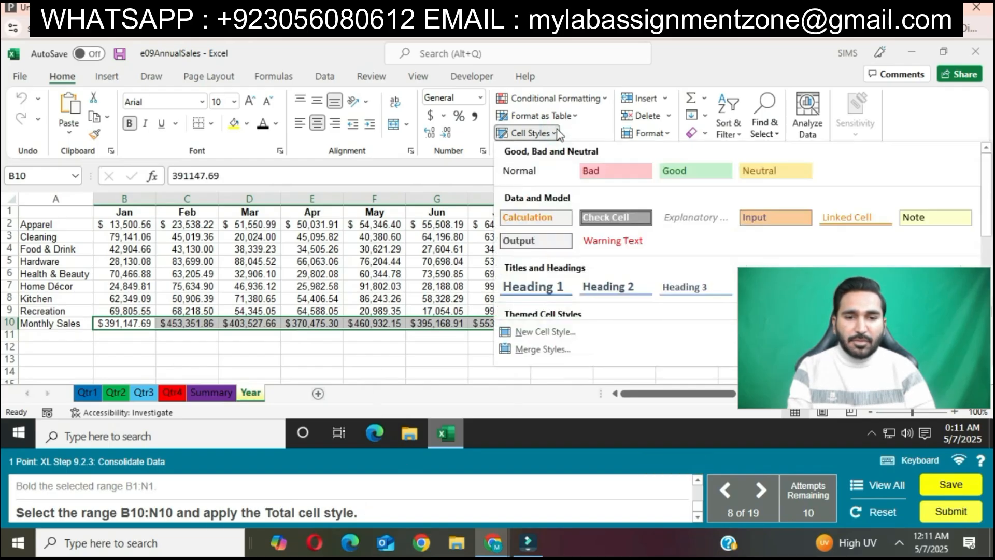
{"action": "left_click", "coordinate": [934, 287]}
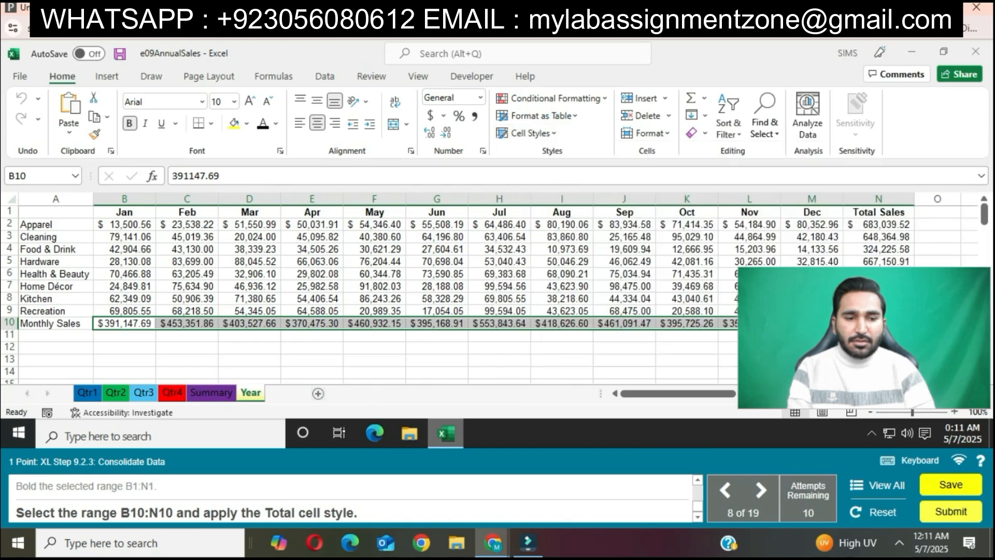